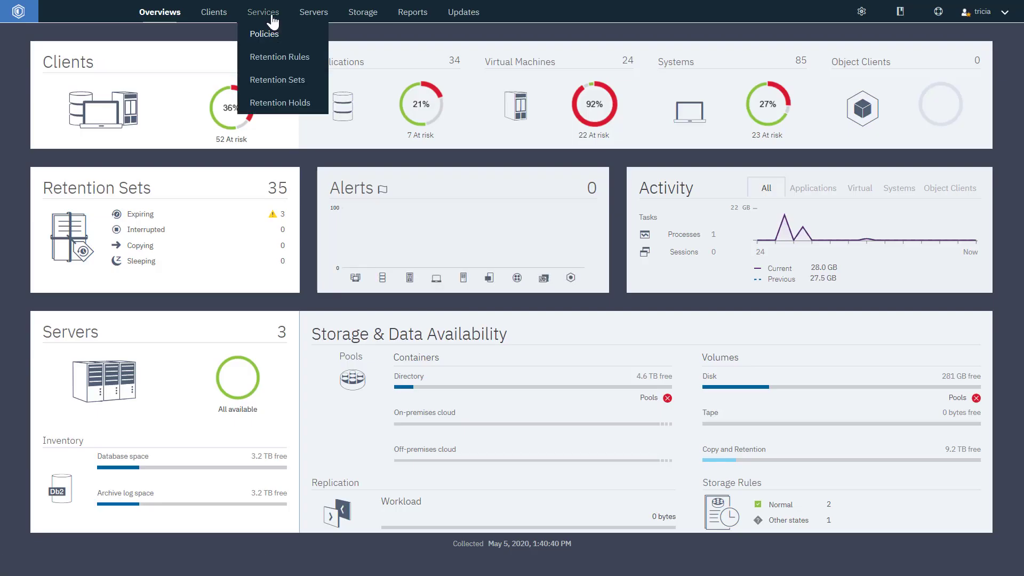
Select retention set 881 WEEKLY_TO_TAPE and open its details to view its volumes.
left_click(271, 81)
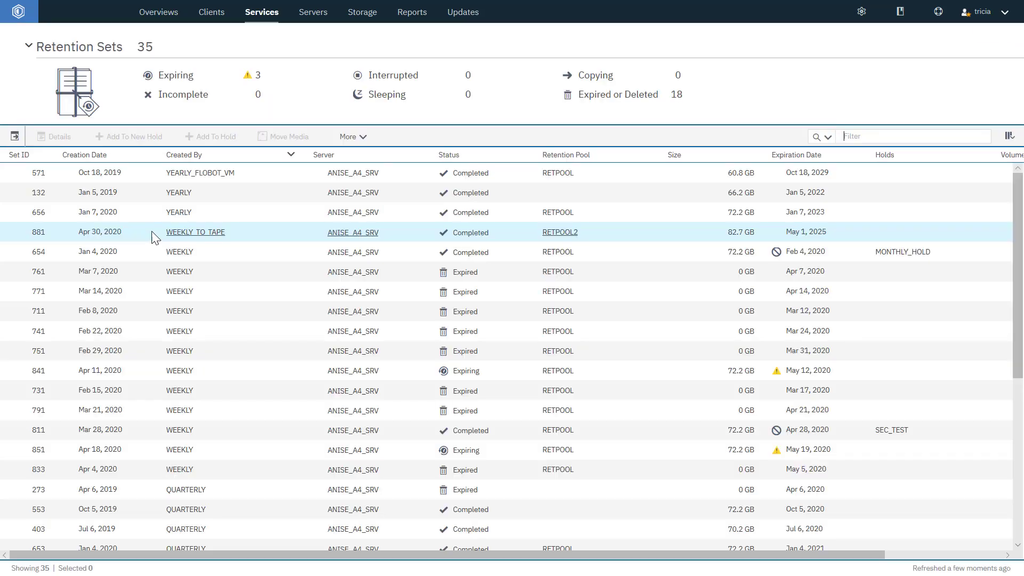
left_click(151, 230)
left_click(80, 137)
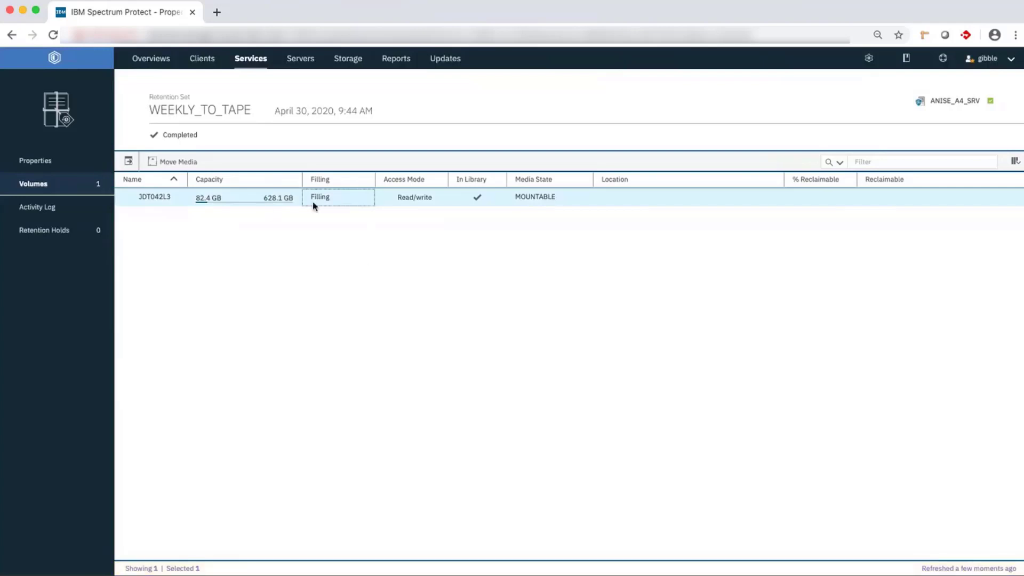
mouse_move(241, 202)
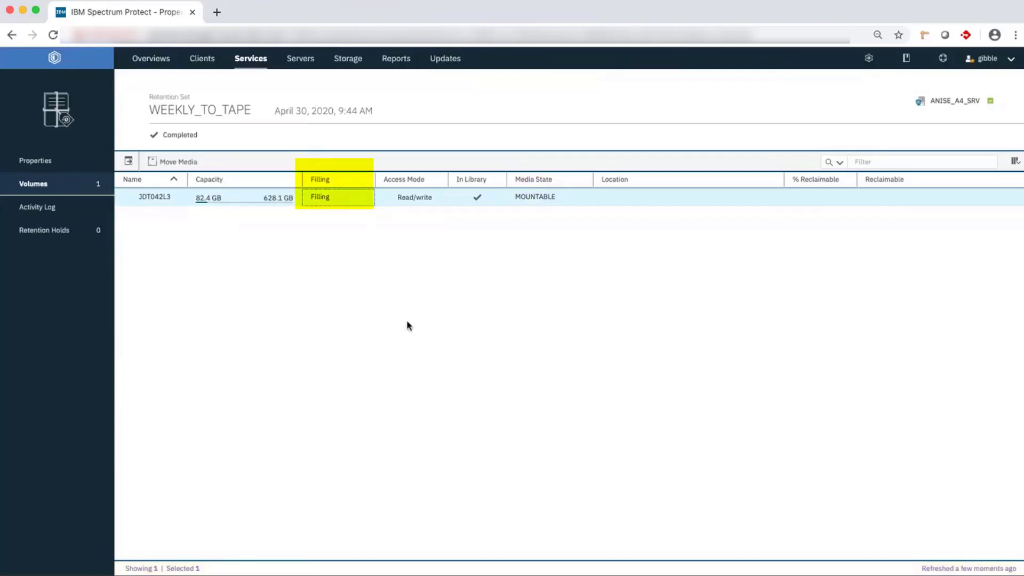
mouse_move(277, 49)
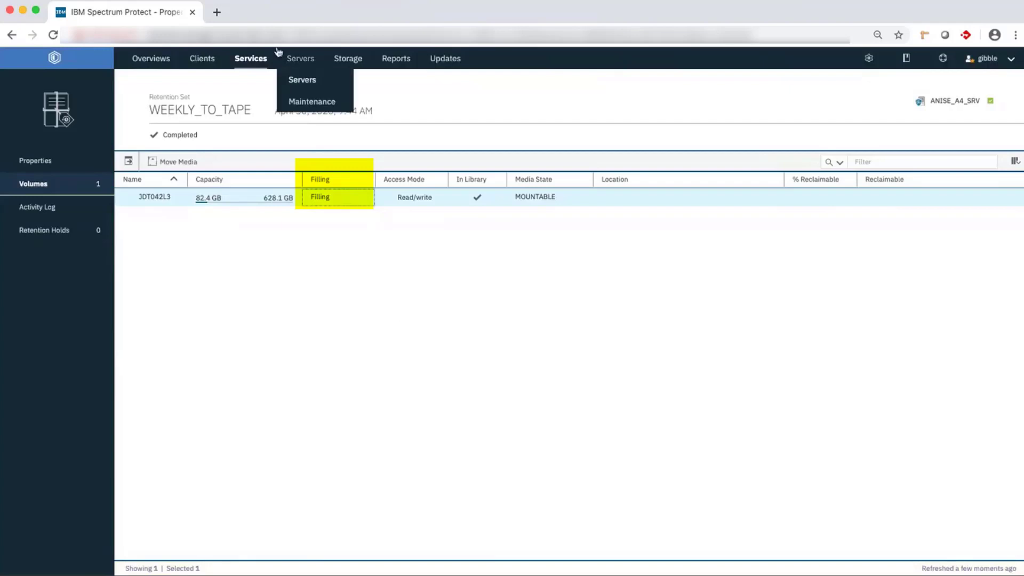
mouse_move(263, 73)
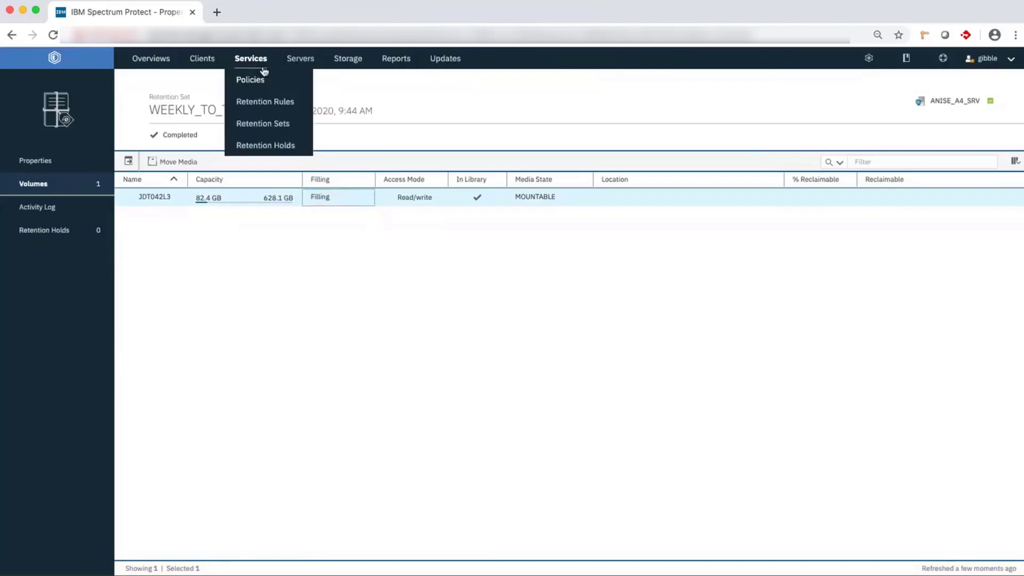
Prepare a VAULT media move for set 881 at the IBM03 I/O station, without applying it.
left_click(276, 125)
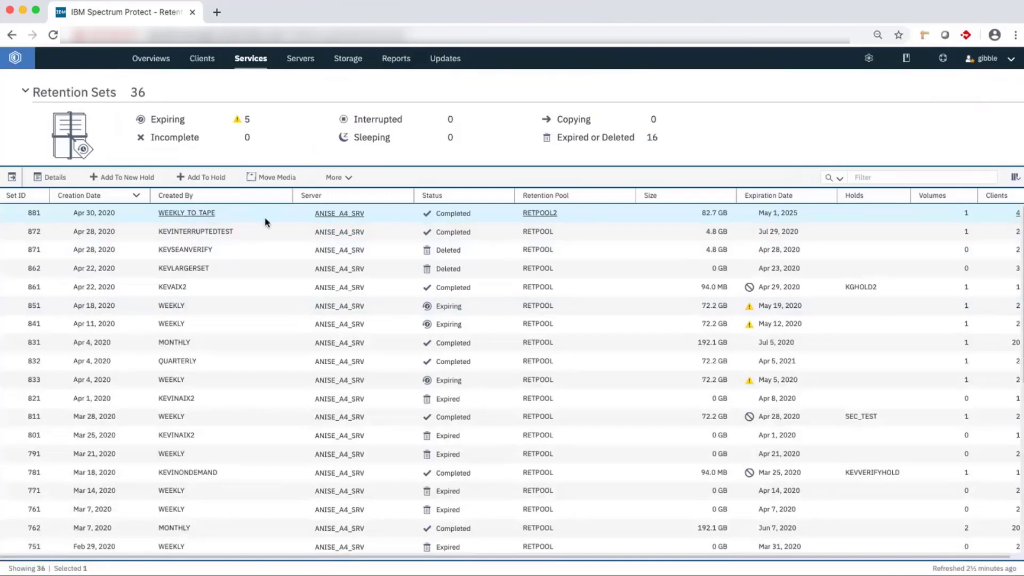
left_click(277, 178)
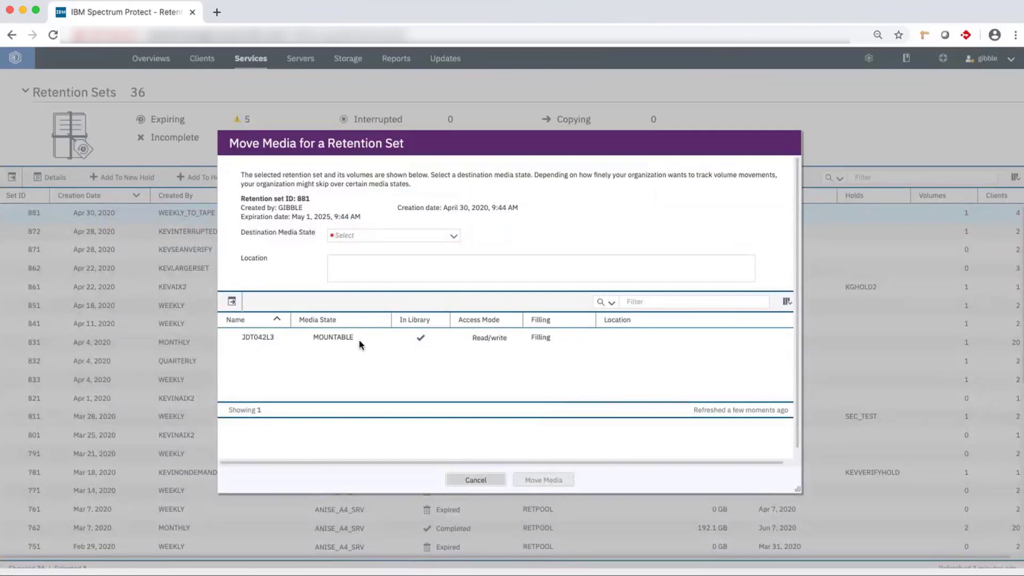
left_click(451, 237)
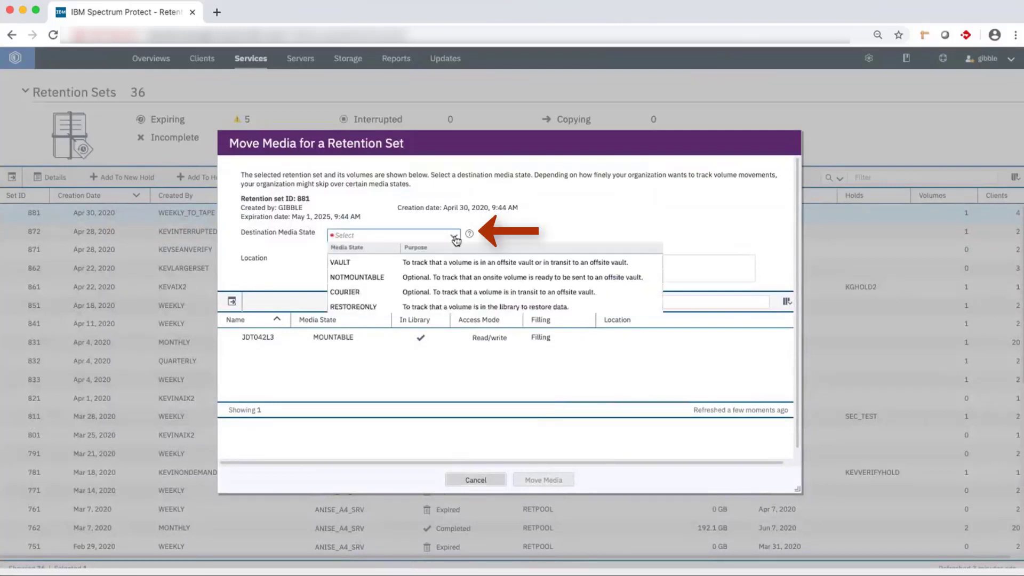
left_click(391, 265)
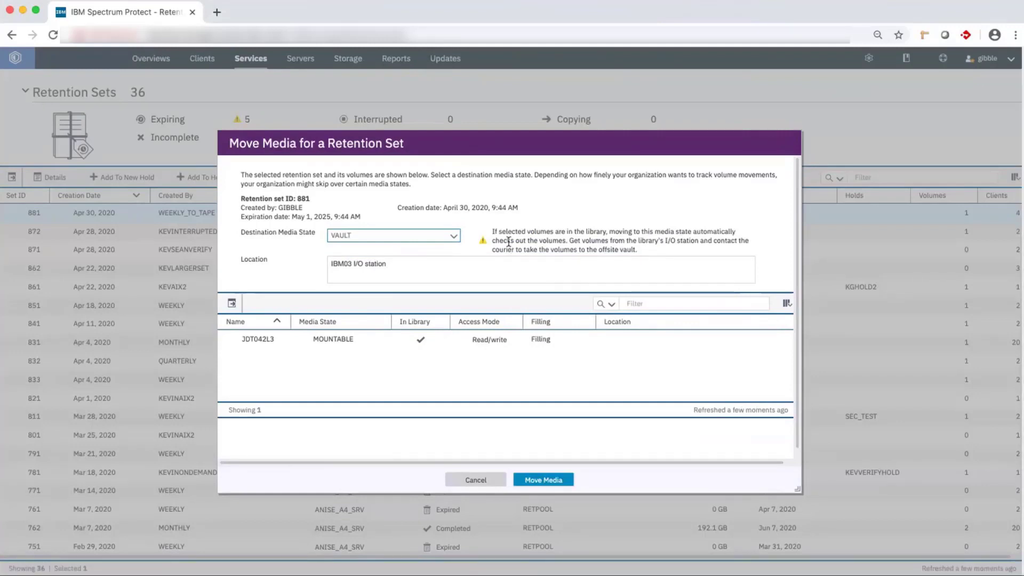
left_click(491, 263)
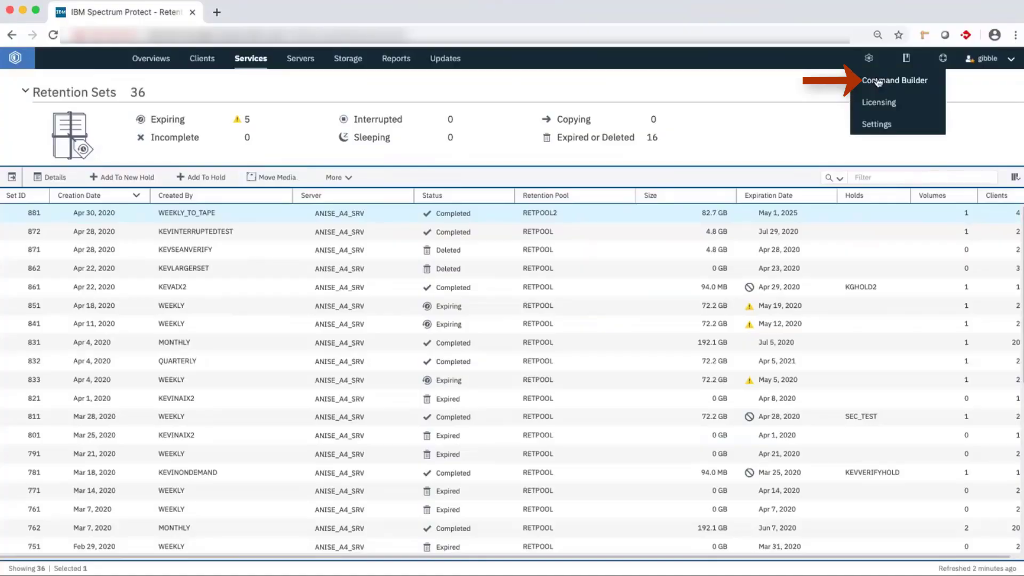
Run query drmstatus in the command console for server ANISE_A4_SRV.
left_click(877, 81)
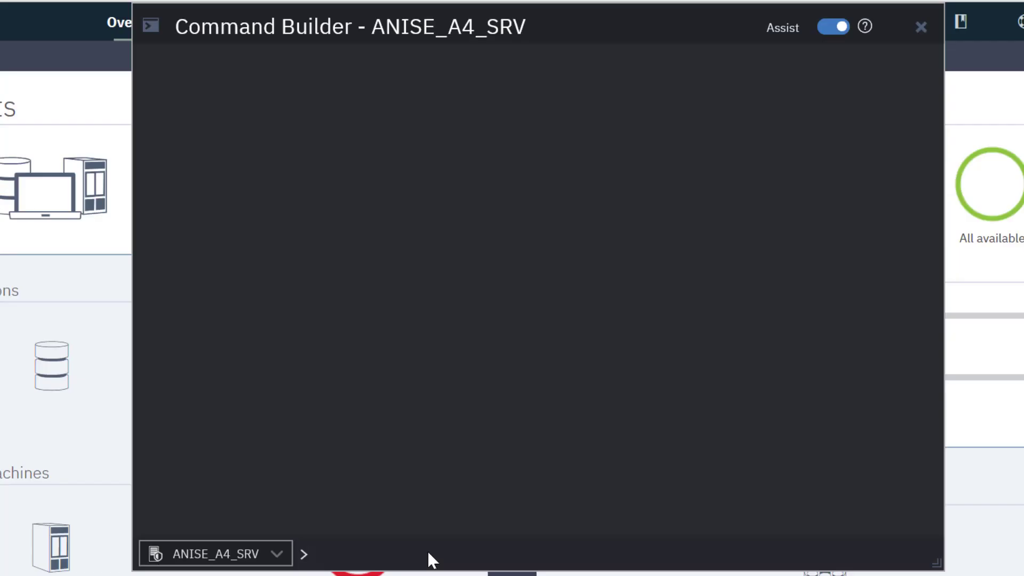
type("query drmstatus")
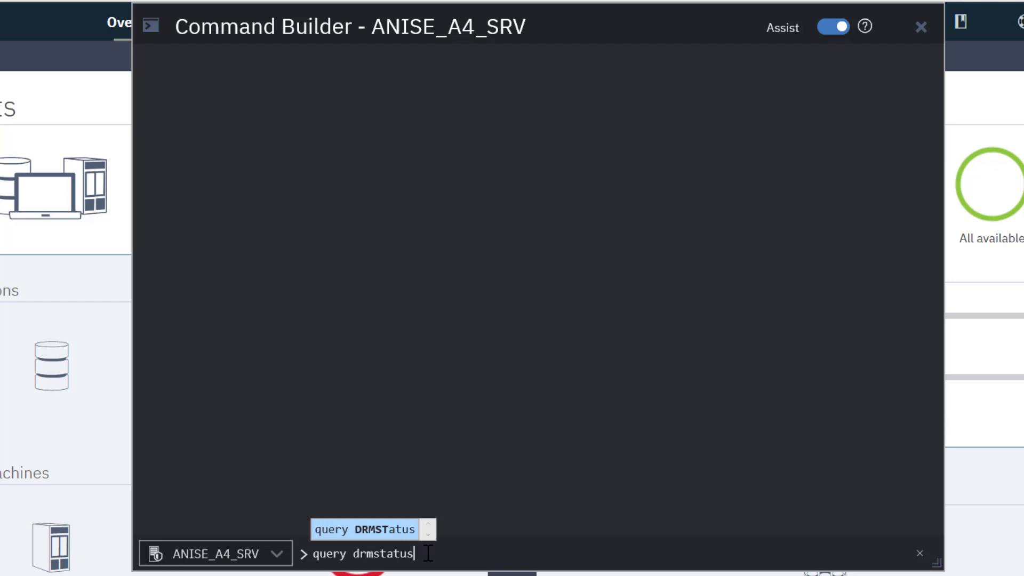
key("Return")
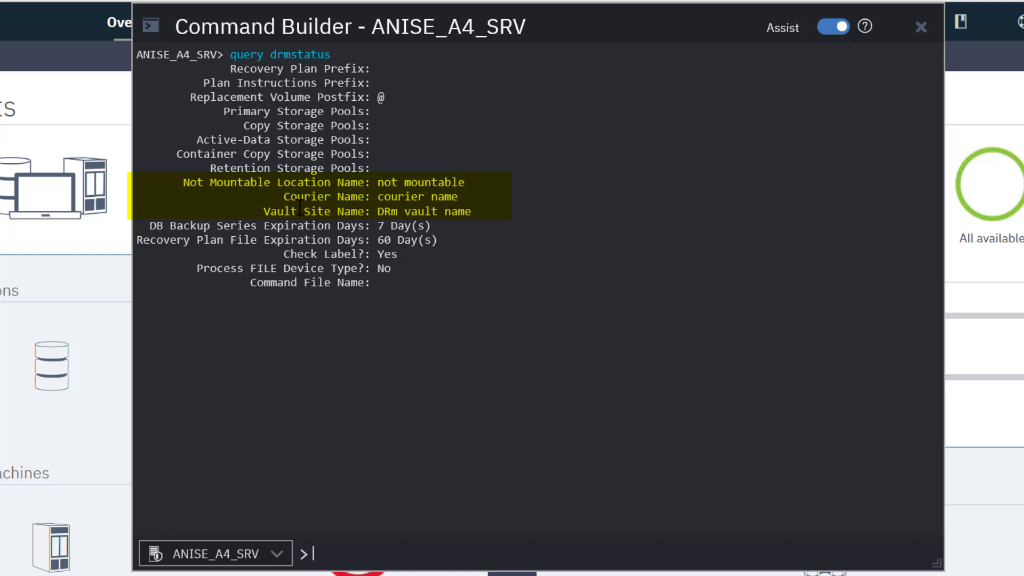
Set the DRM vault name, courier 'Courier shipping service name' and not-mountable name 'Hold tapes for not mountable'.
type("set drmvaultname \"Iron Mountain Vault Location\"")
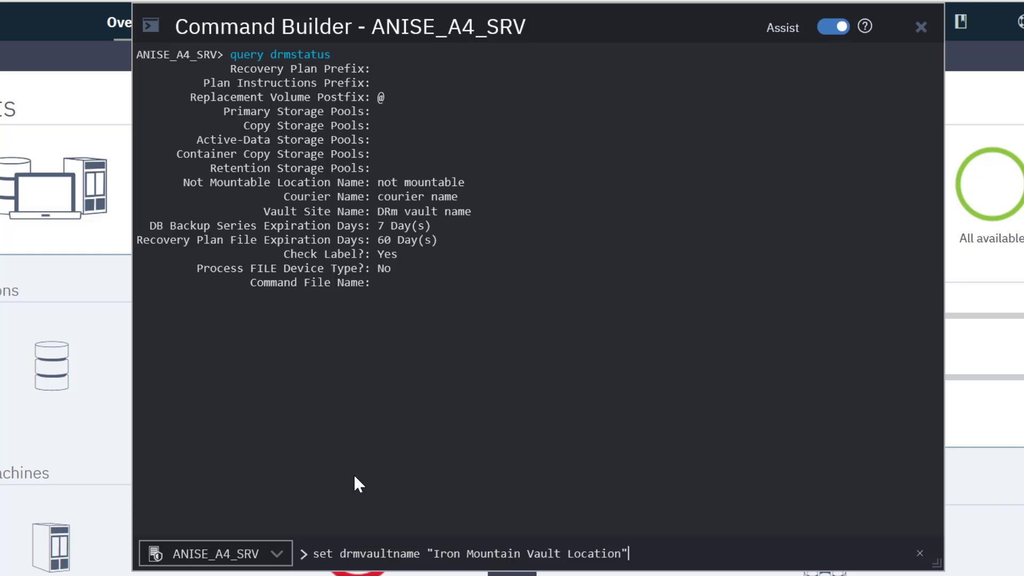
key("Return")
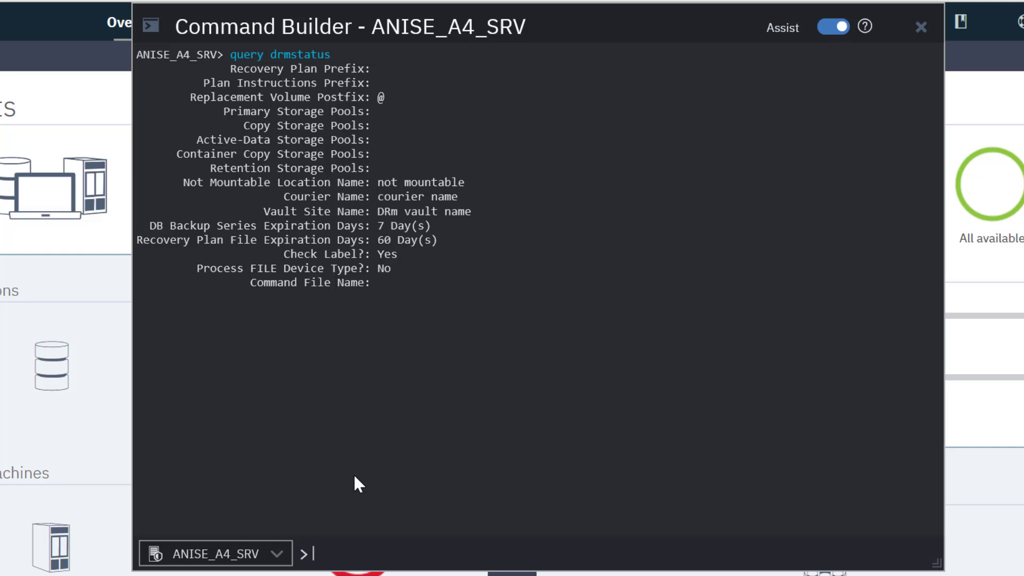
type("set drmcouriername \"Courier shipping service name\"")
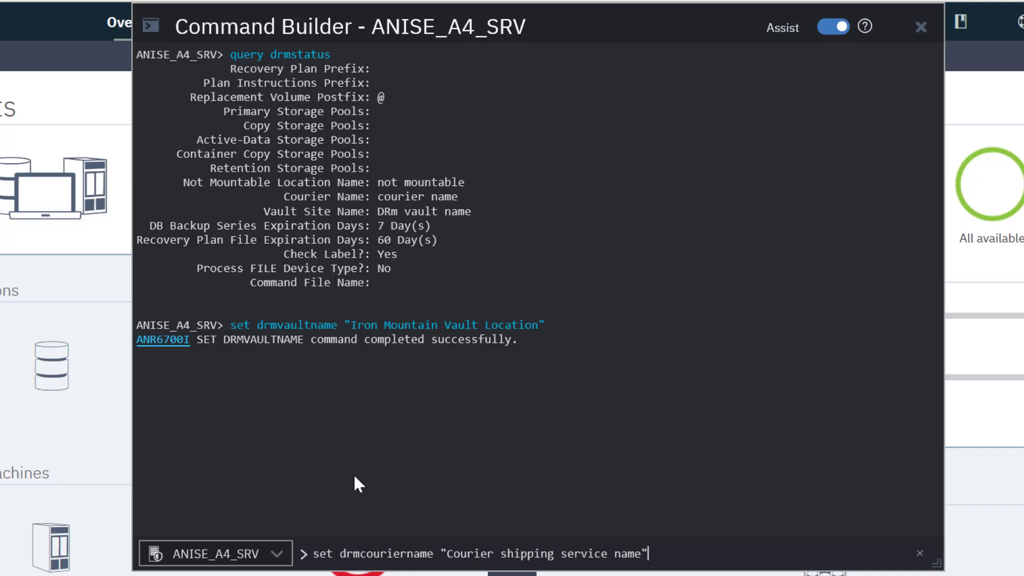
key("Return")
type("set drmnotmountablename \"Hold tapes for not mountable\"")
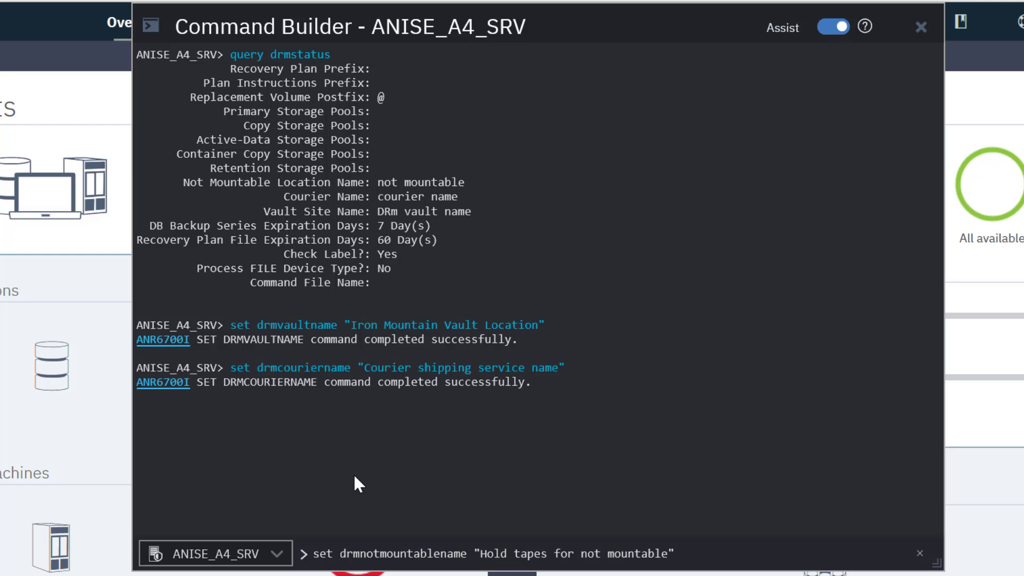
key("Return")
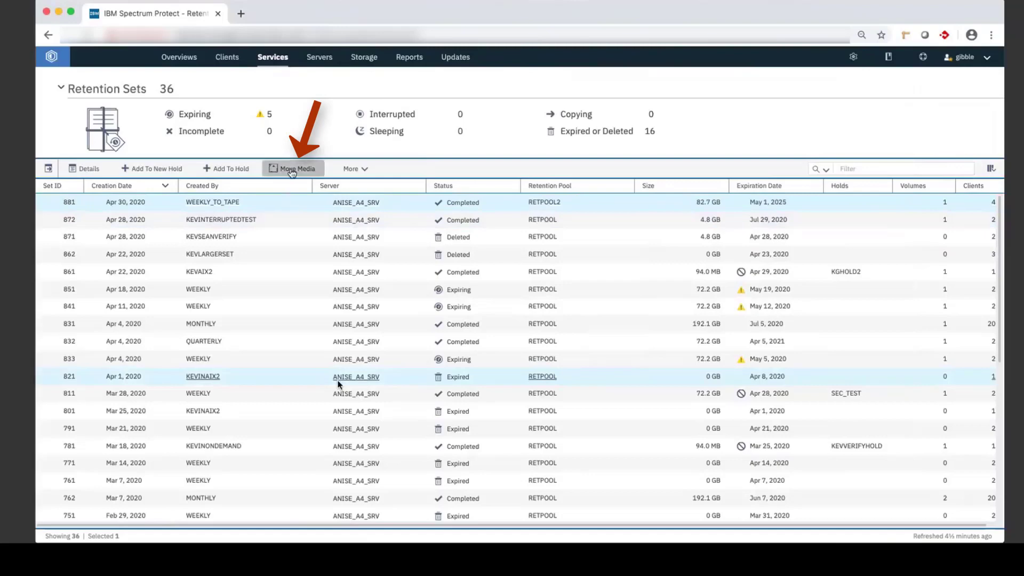
Move volume JDT042L3 to VAULT at location 'Iron Mountain Vault Location' and view the move log.
left_click(292, 171)
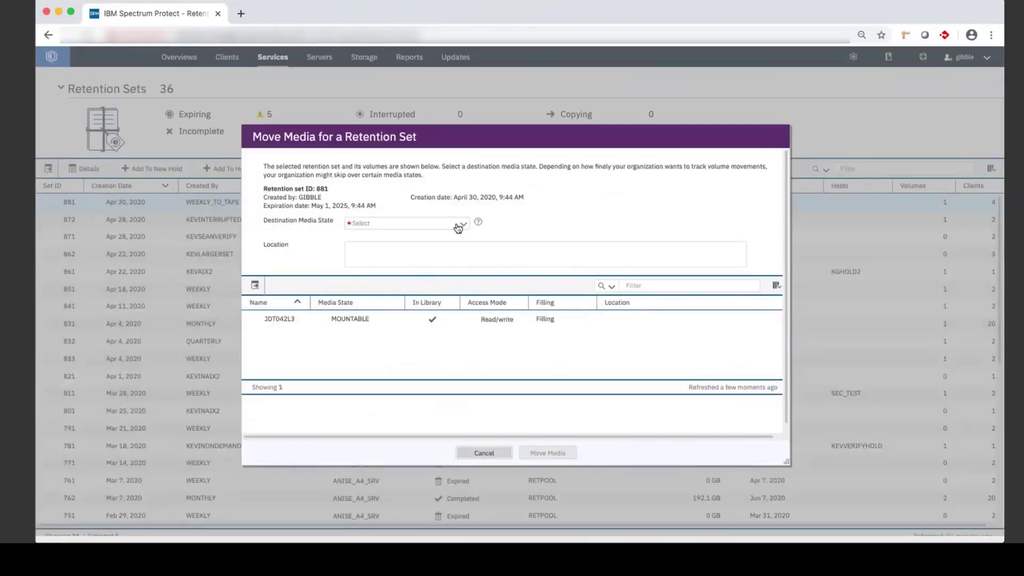
left_click(462, 225)
left_click(357, 249)
left_click(389, 256)
type("Iron Mountain Vault Location")
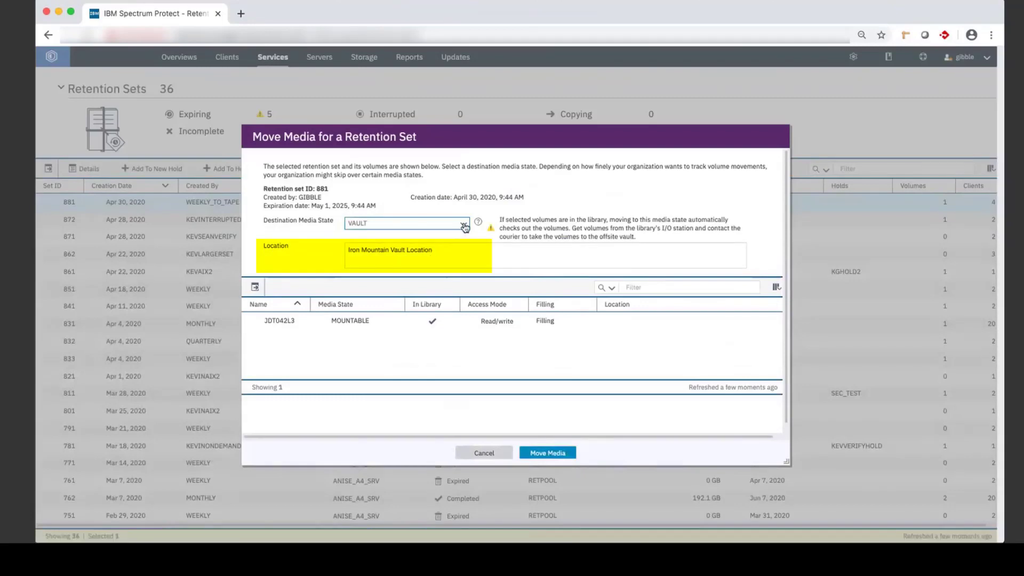
type("Special text for not mountable tape - Box in the lab")
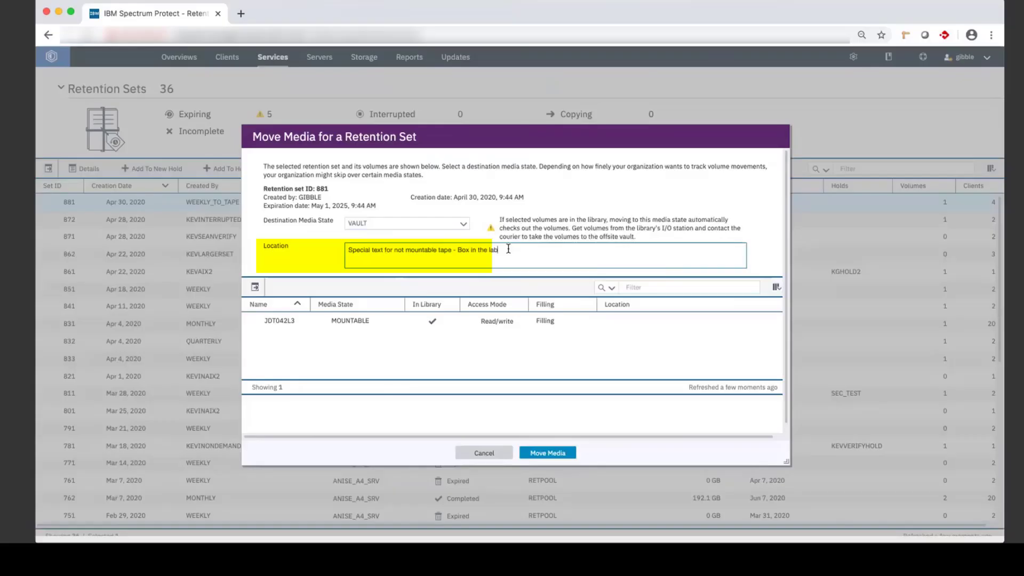
key("BackSpace")
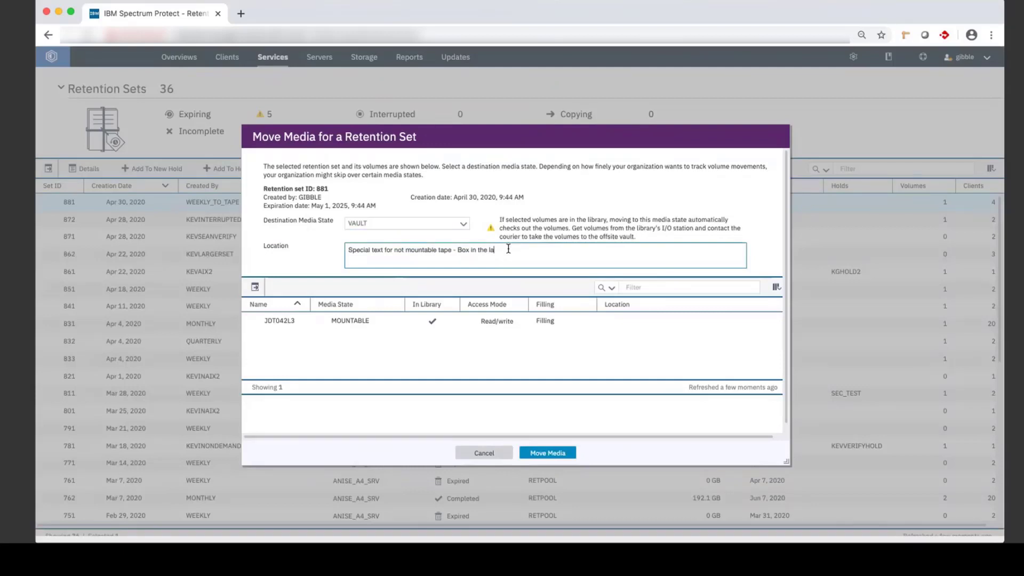
key("BackSpace")
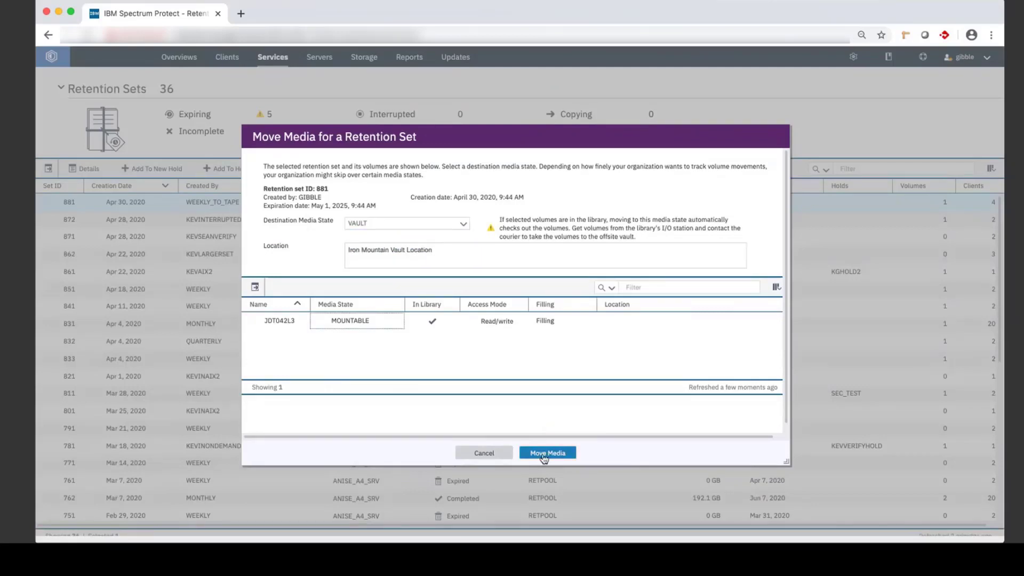
left_click(546, 453)
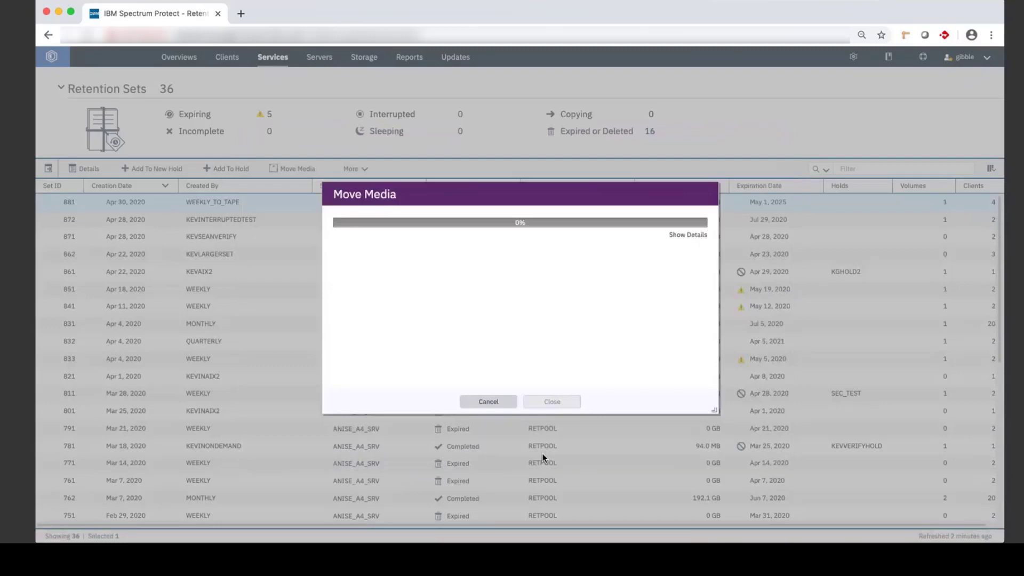
left_click(678, 236)
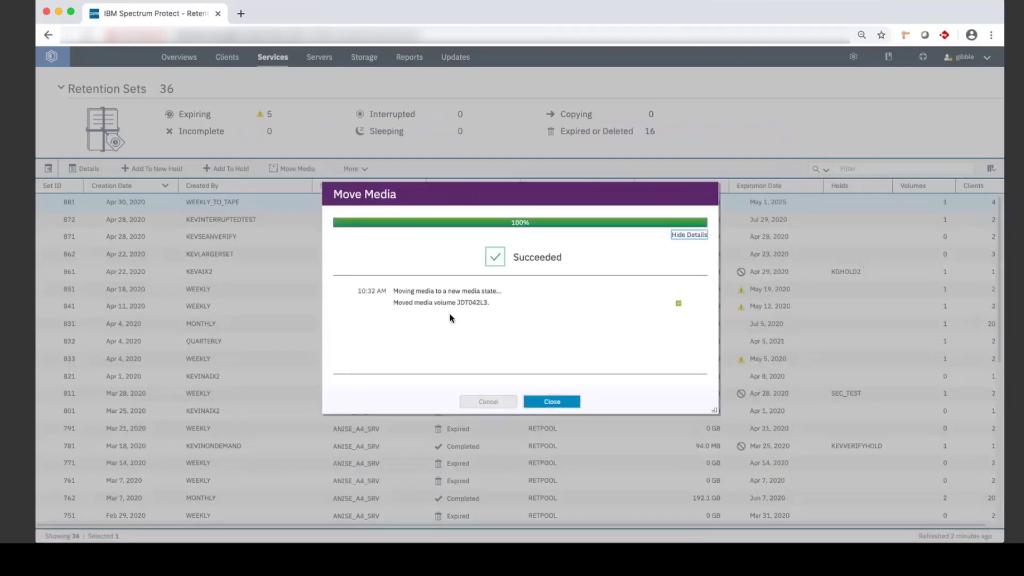
Show WEEKLY_TO_TAPE's properties: pool RETPOOL2 and clients AIX, AIX2, ANISE and flobot1.
left_click(552, 401)
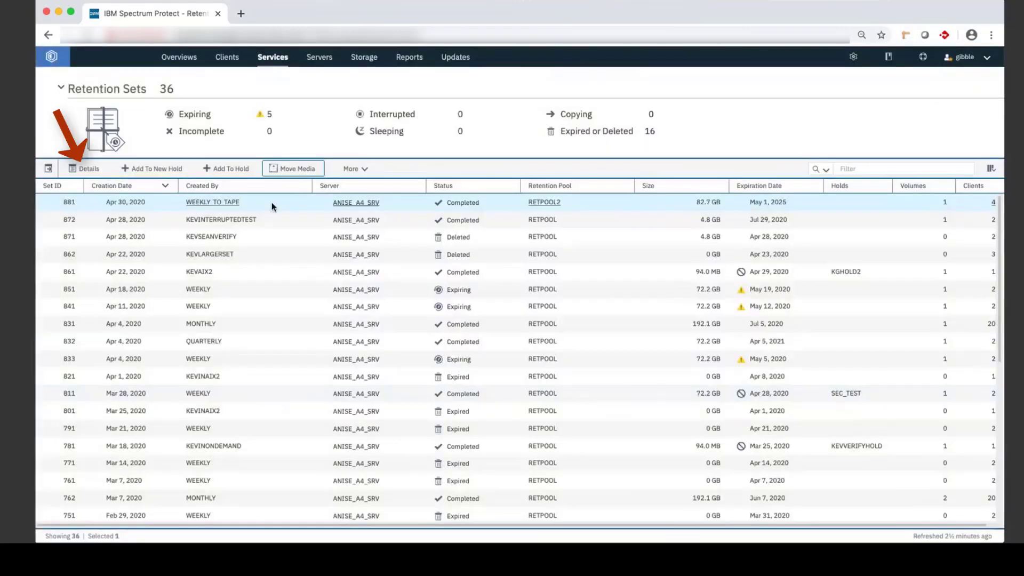
left_click(271, 203)
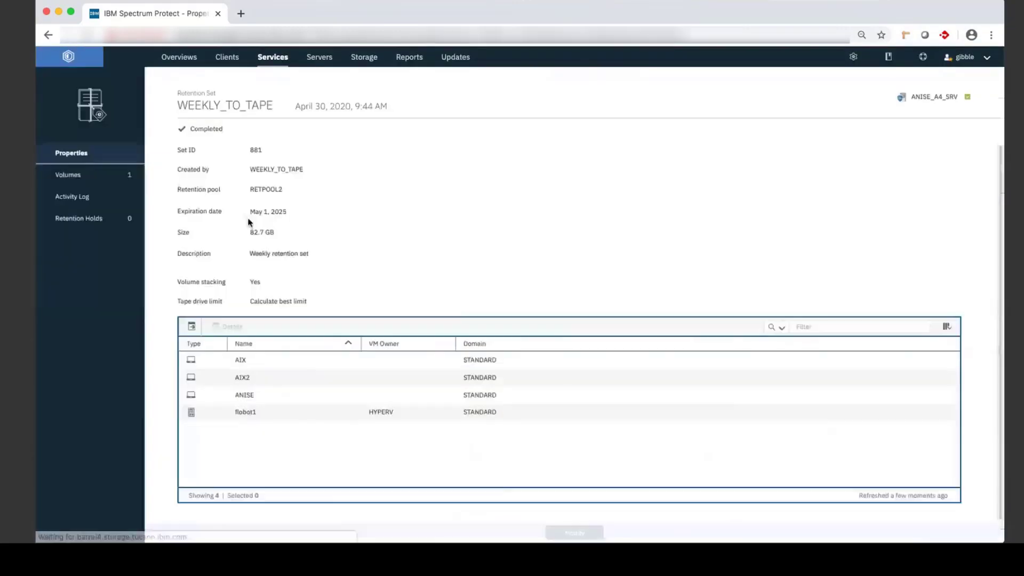
left_click(90, 176)
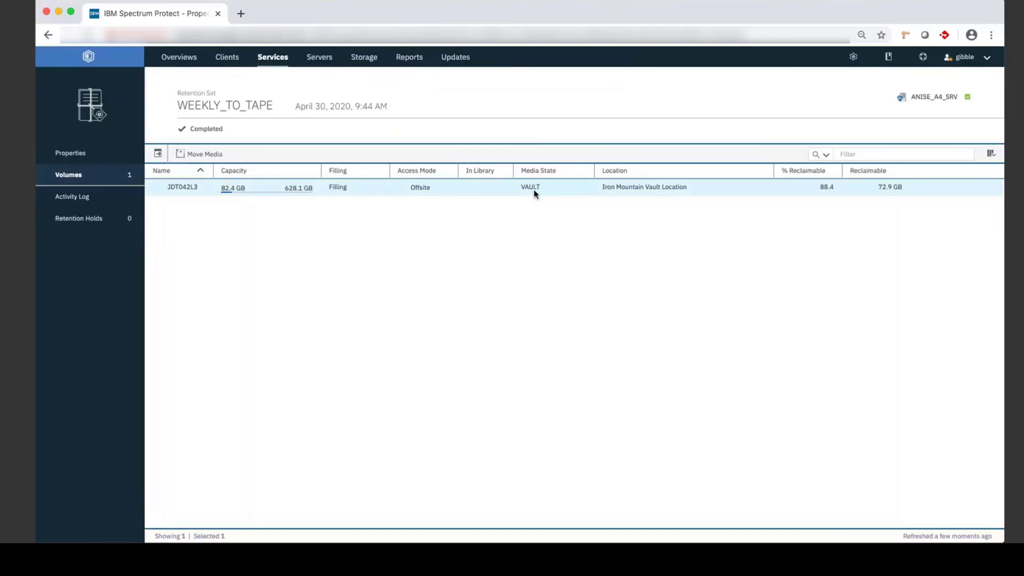
left_click(485, 189)
left_click(72, 154)
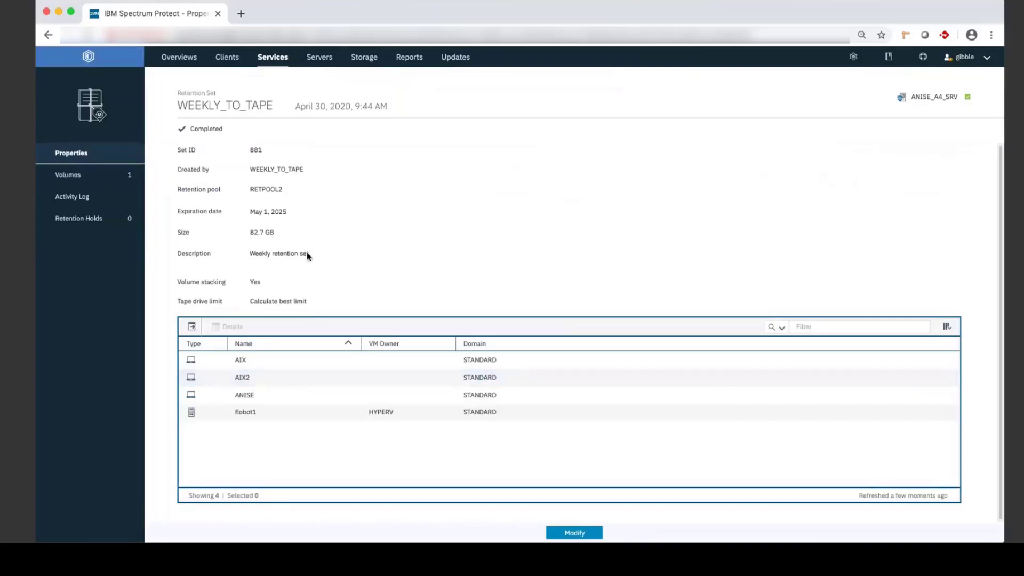
Open client ANISE from the Clients list and show its 26 retention sets.
mouse_move(228, 60)
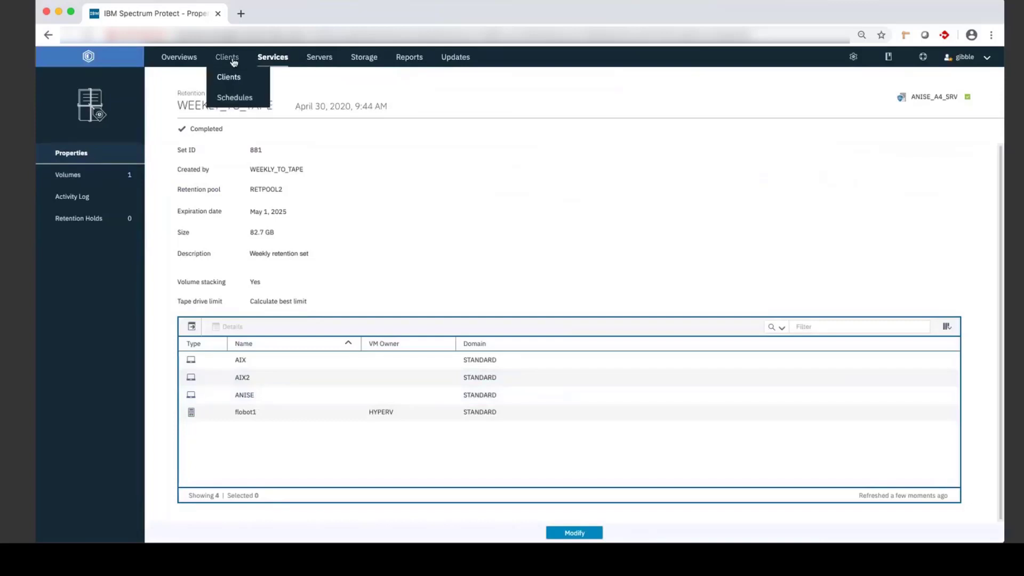
left_click(237, 80)
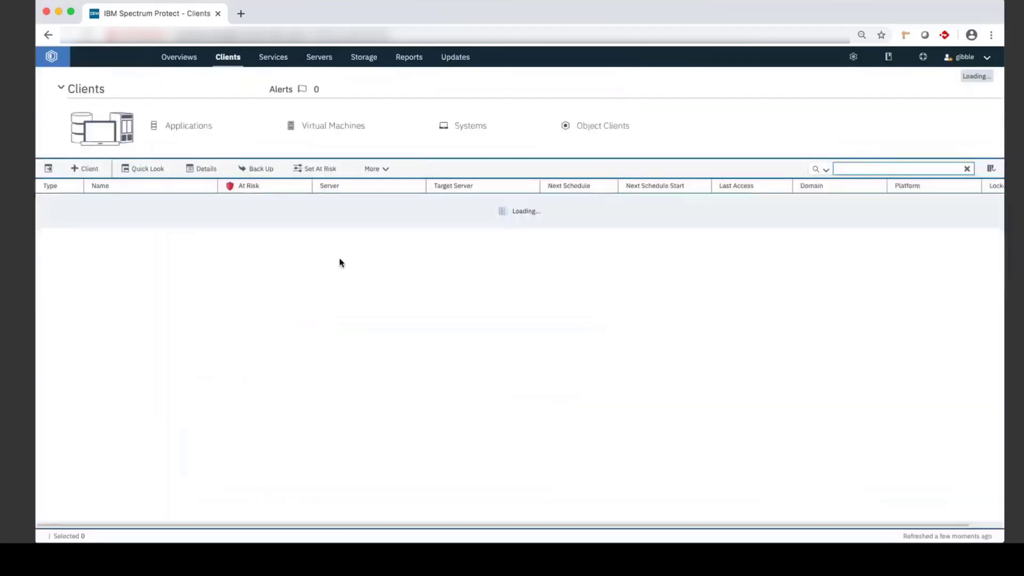
scroll(137, 307, "down", 2)
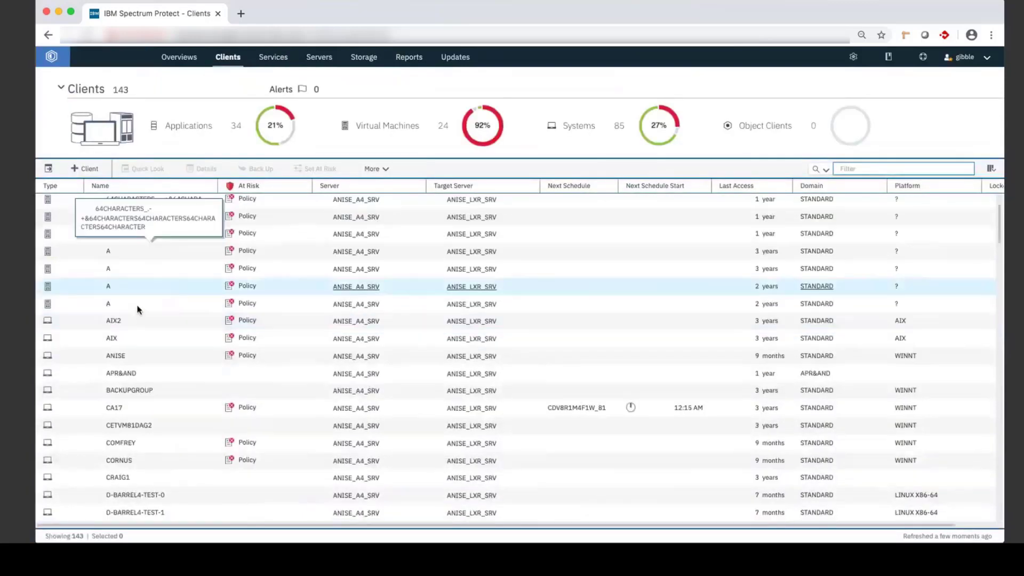
double_click(140, 360)
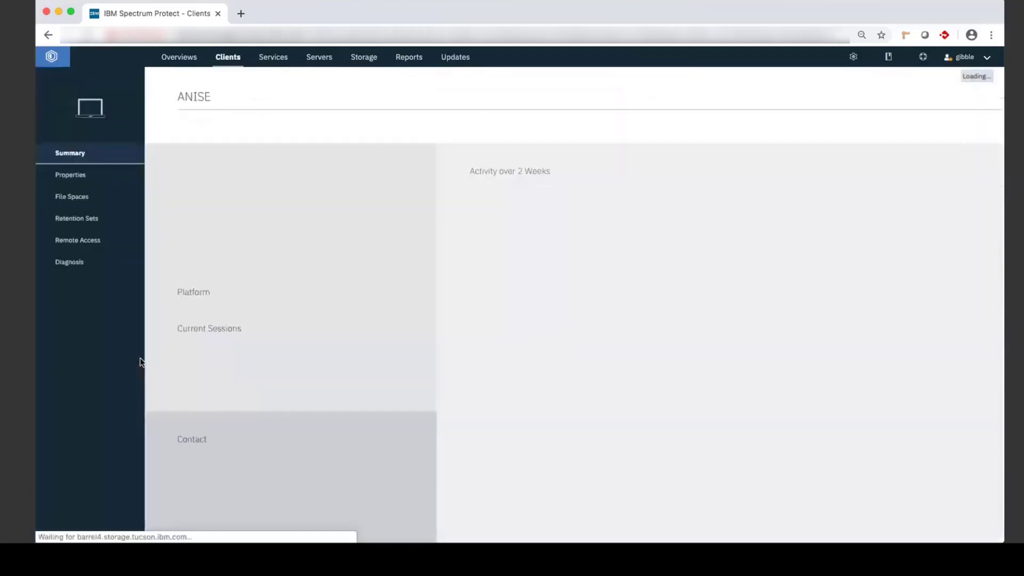
left_click(93, 222)
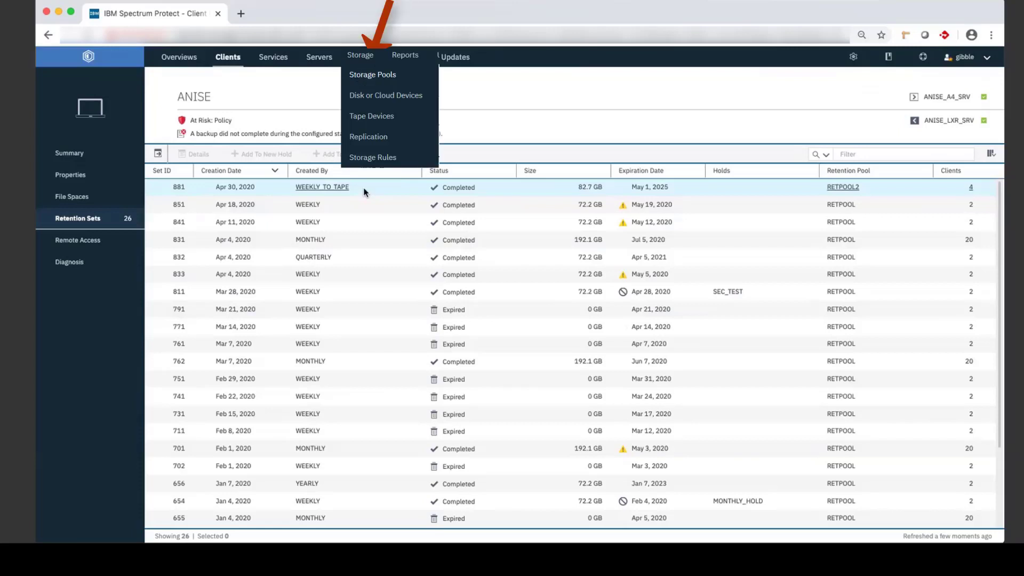
Filter storage pools to retention pools and open RETPOOL2's volumes, showing JDT042L3 in VAULT.
left_click(371, 186)
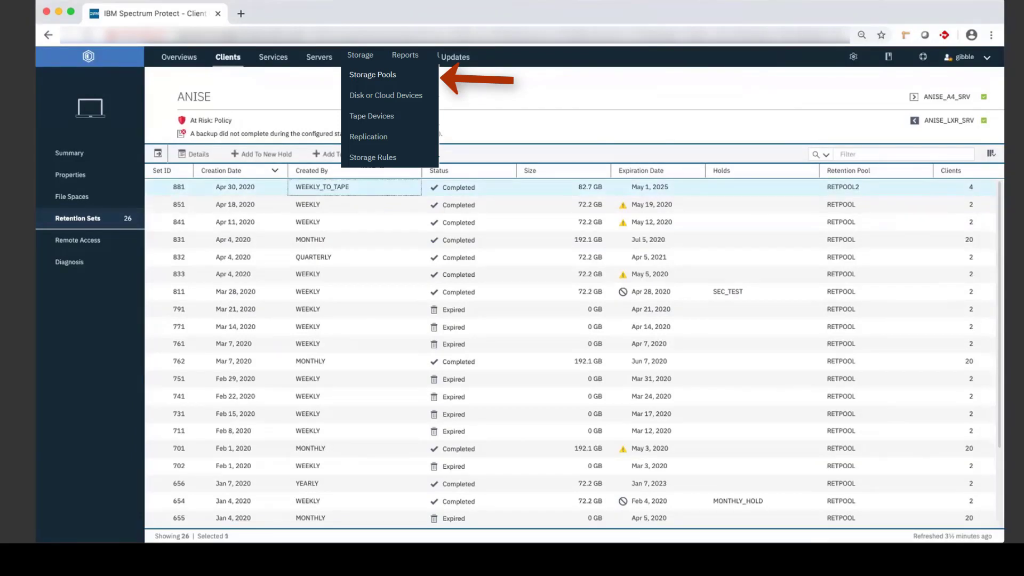
left_click(372, 74)
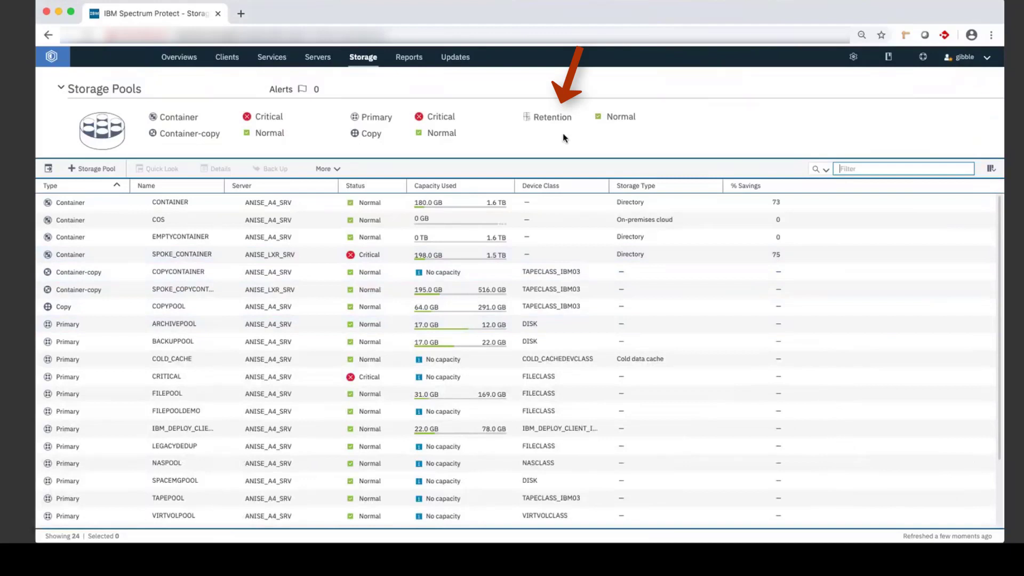
left_click(554, 117)
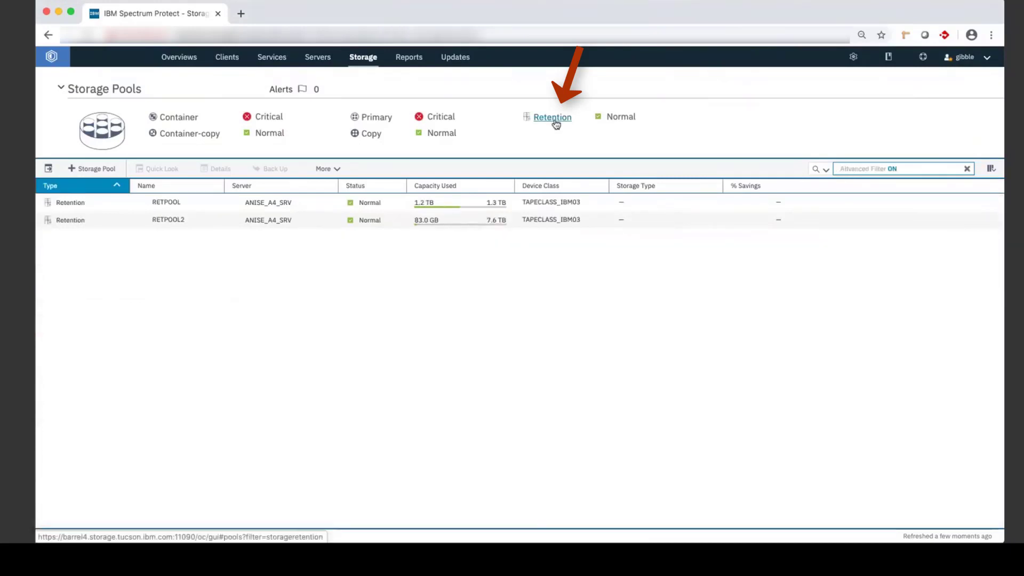
double_click(91, 220)
left_click(64, 198)
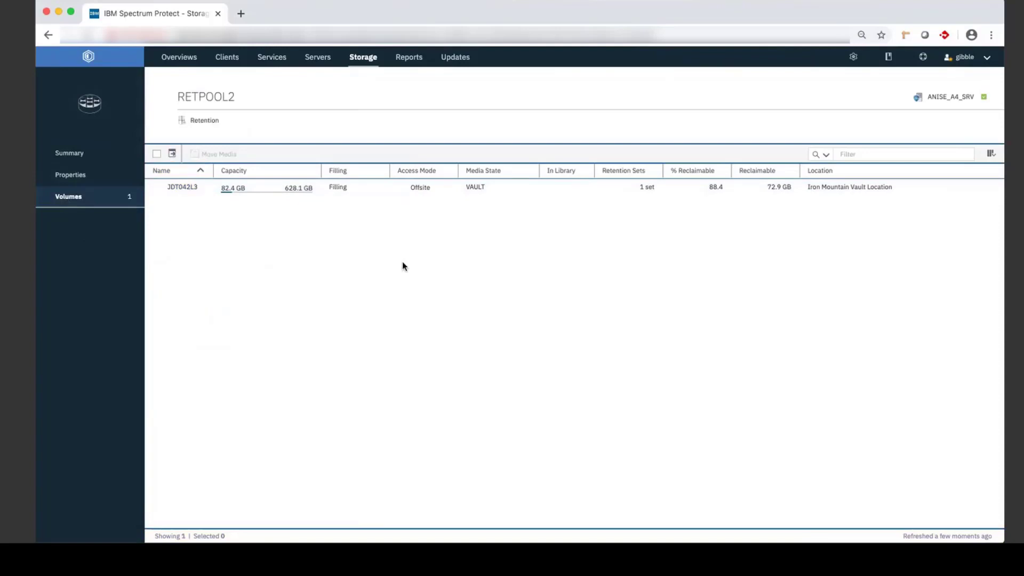
Move JDT042L3 to ONSITERETRIEVE, noting 'Waiting for tape to come back, using ACME shipping company.'.
left_click(378, 188)
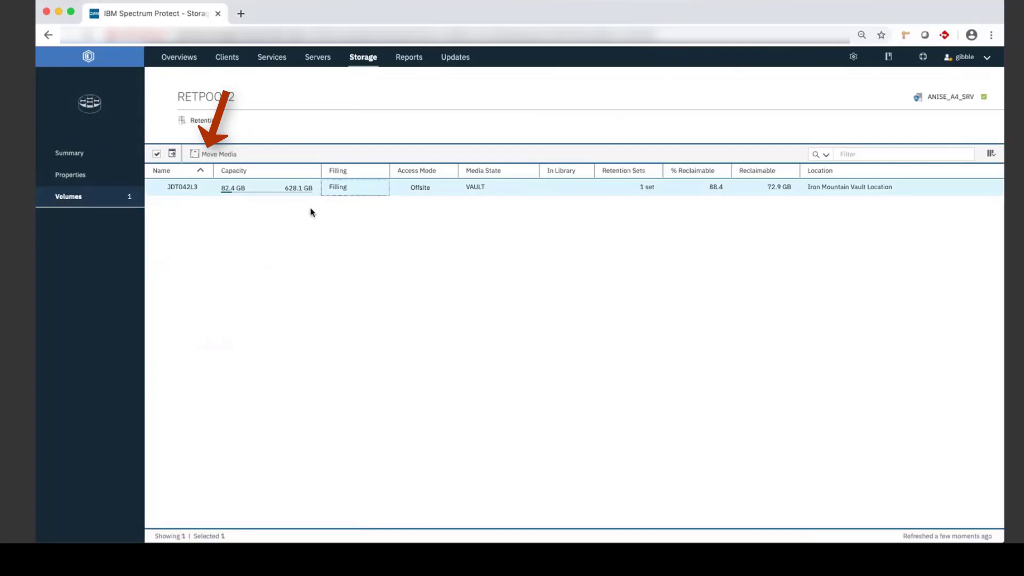
left_click(214, 154)
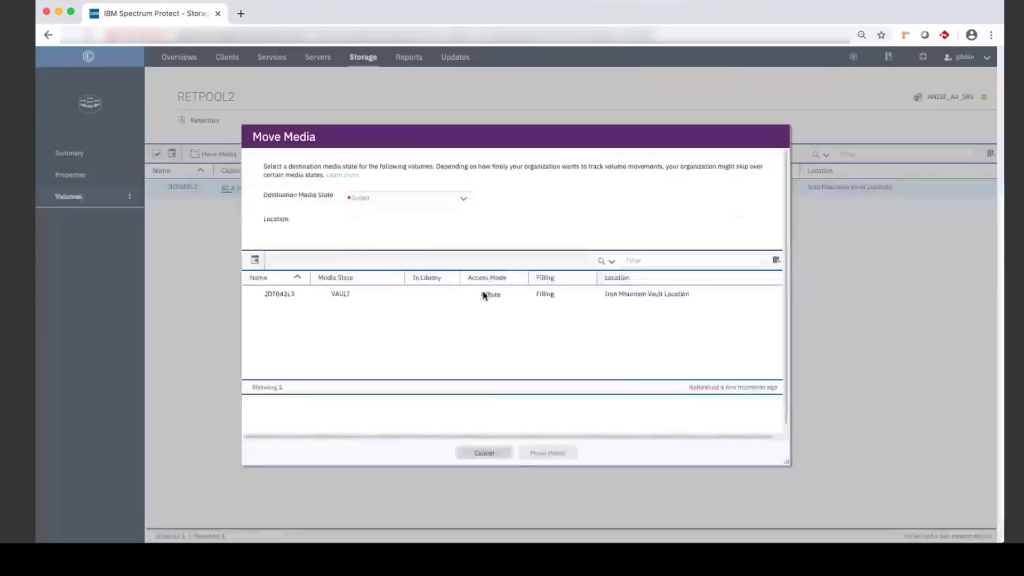
left_click(462, 201)
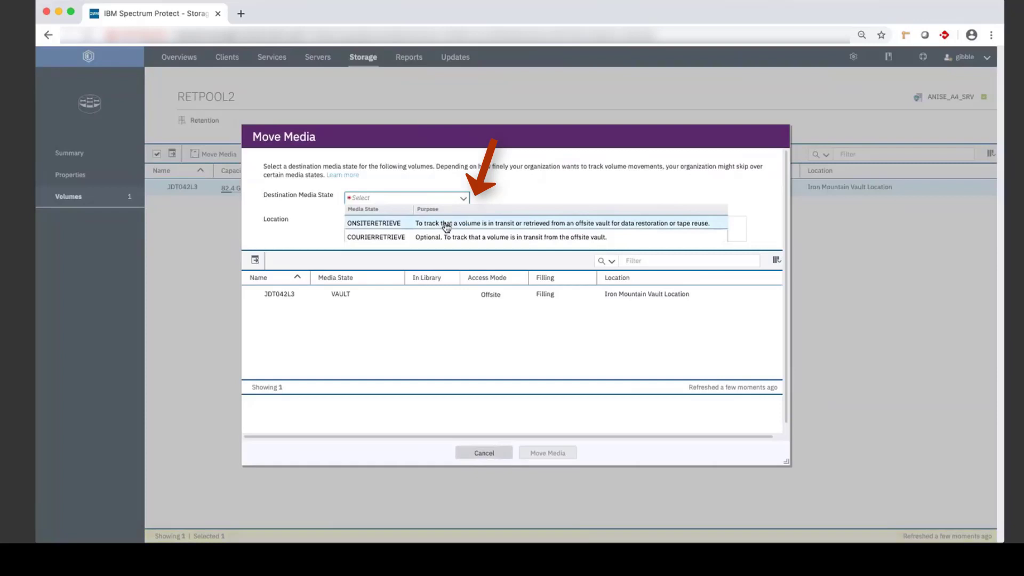
left_click(492, 228)
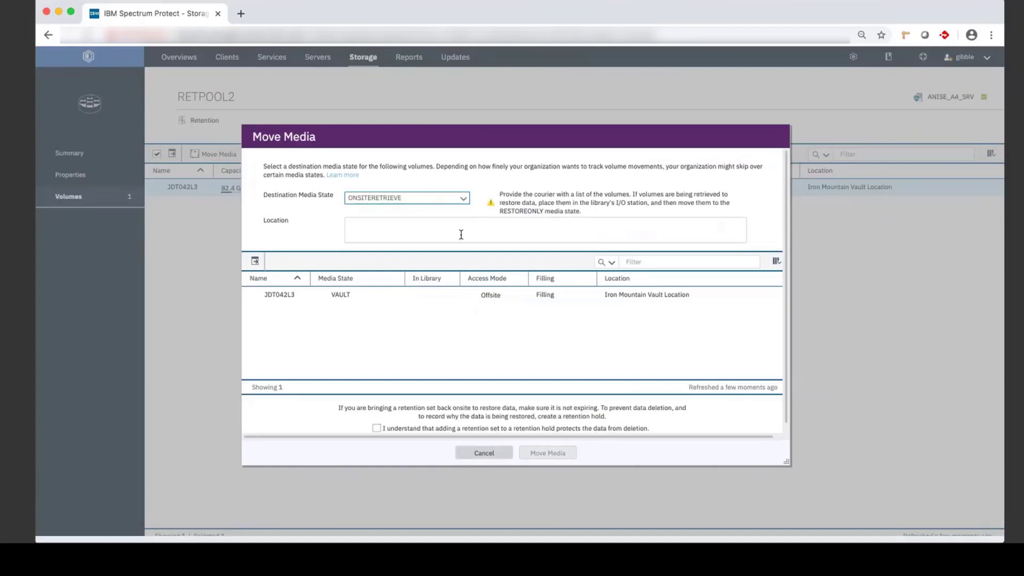
left_click(381, 222)
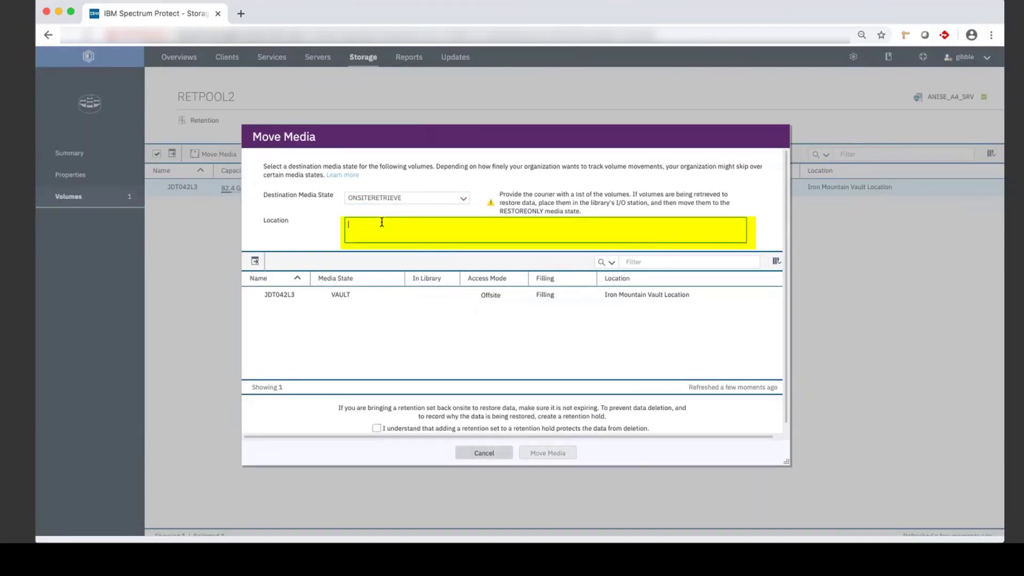
type("Waiting for tape to come back")
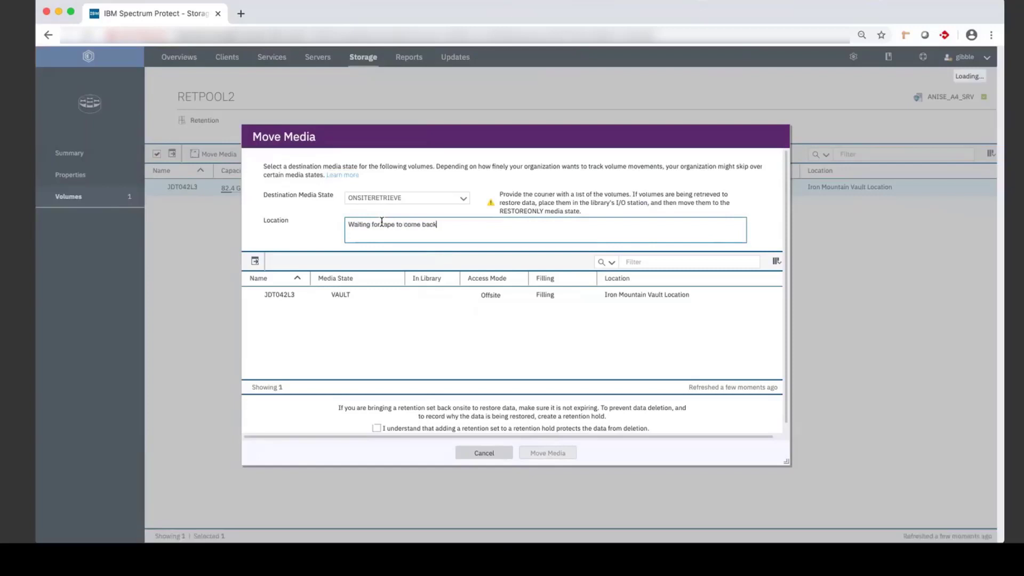
type(", using ACME shipping company.")
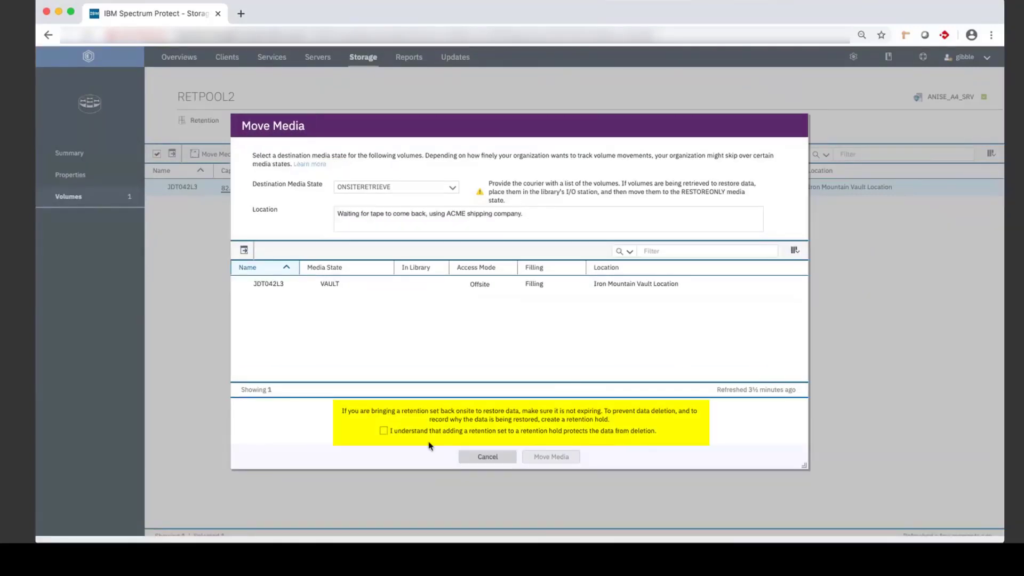
left_click(384, 430)
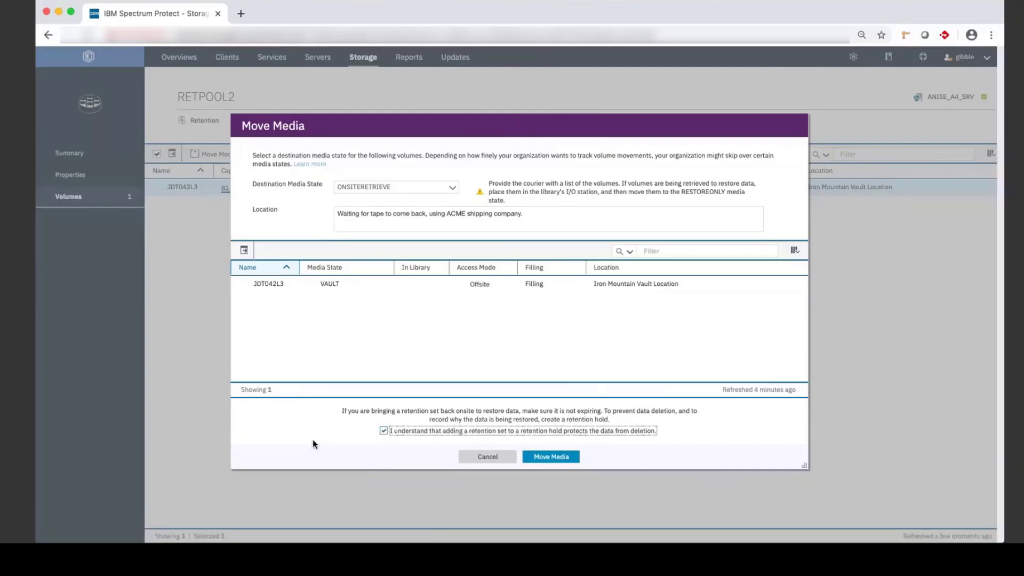
left_click(544, 456)
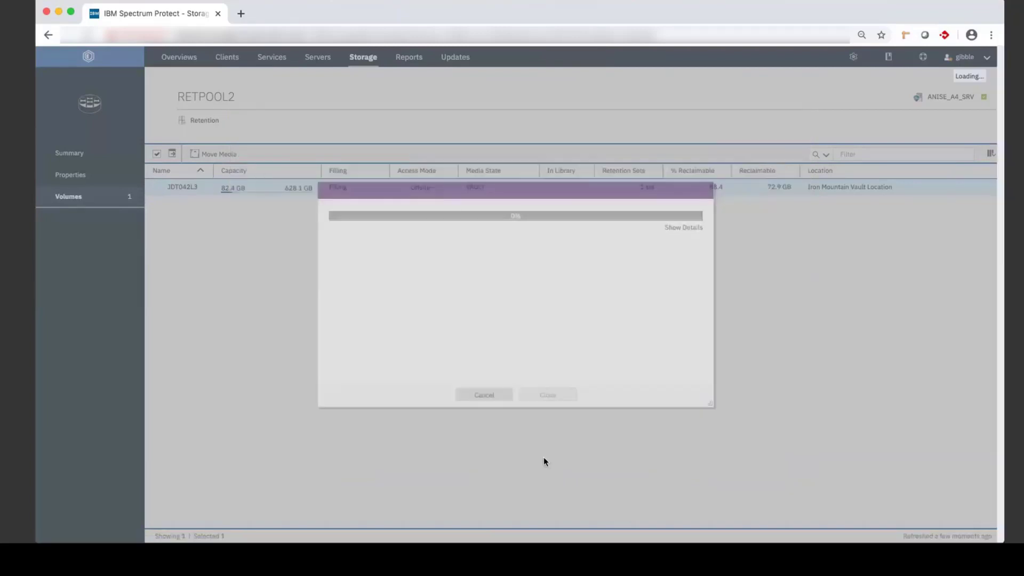
left_click(684, 236)
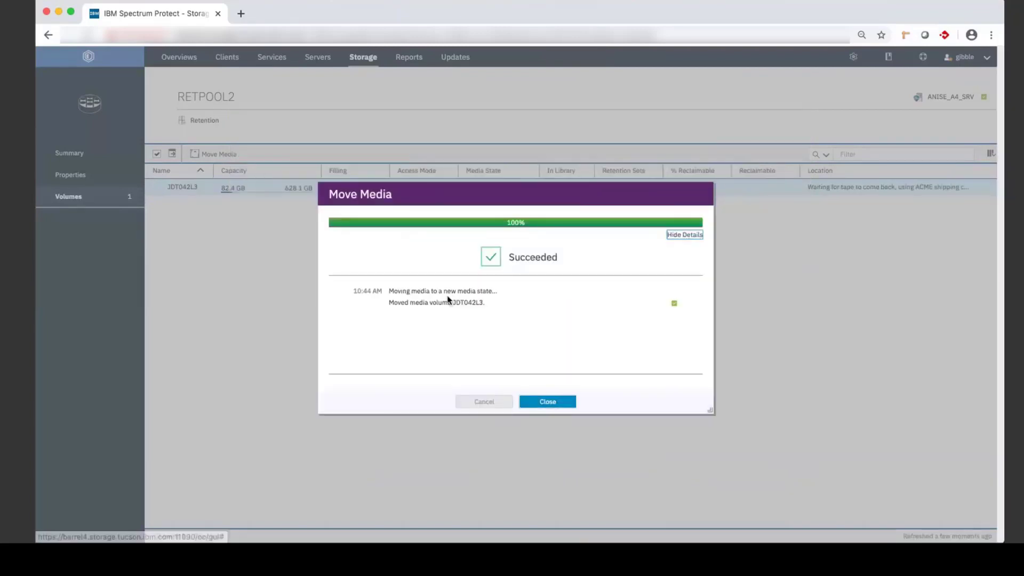
Move JDT042L3 to RESTOREONLY with a legal-case restore location note, acknowledging the retention hold.
left_click(555, 403)
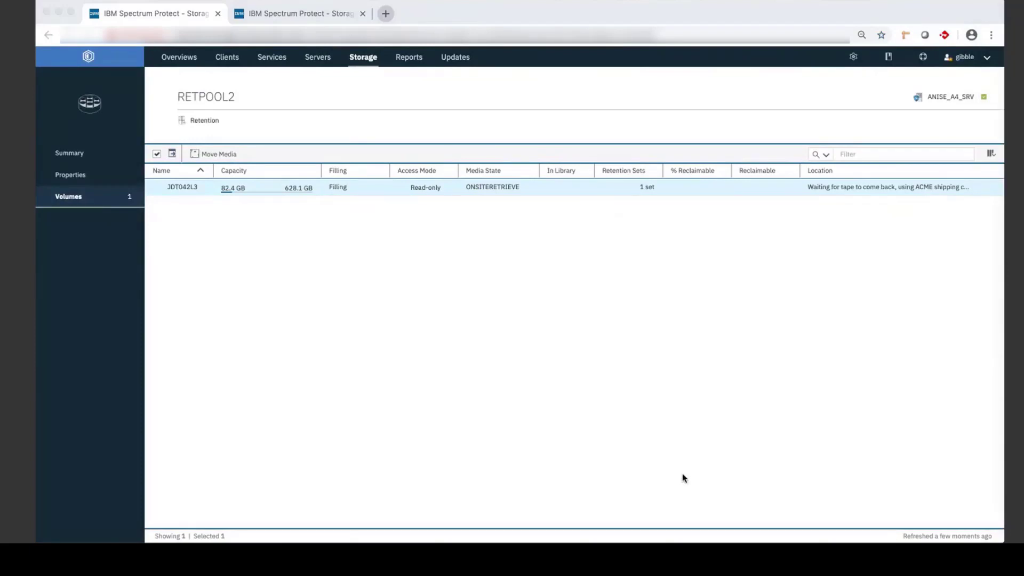
left_click(171, 153)
left_click(218, 154)
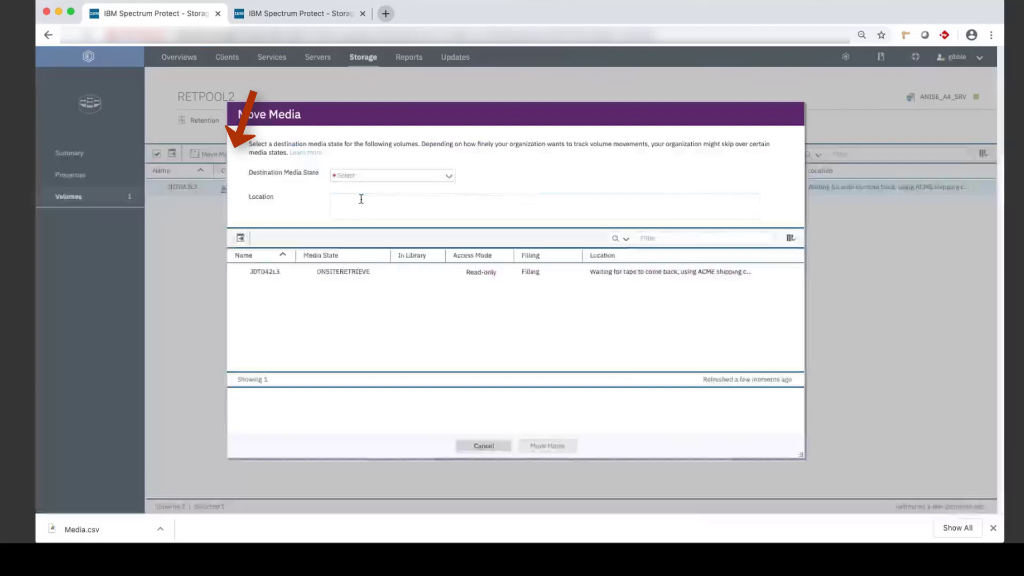
left_click(448, 179)
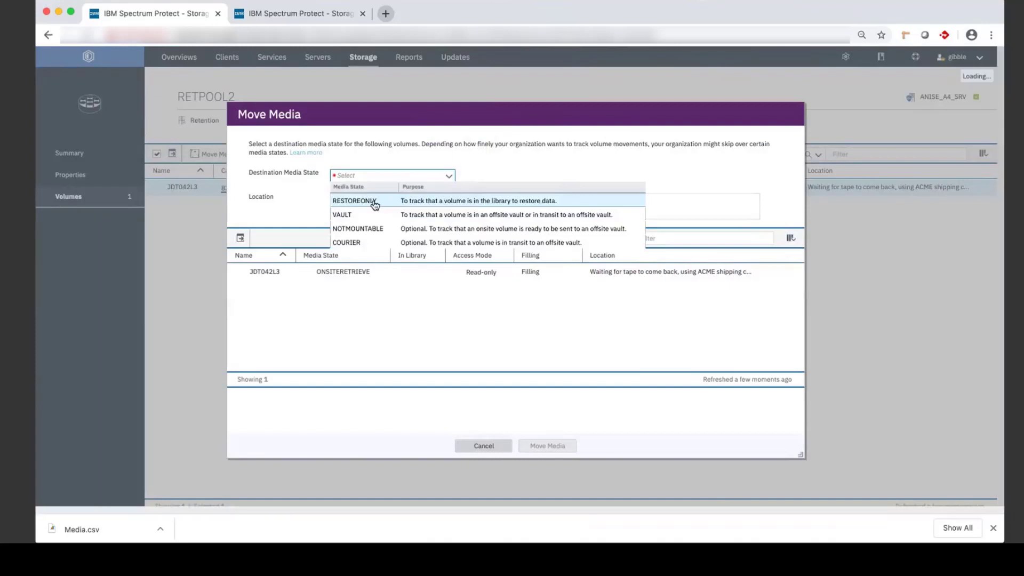
left_click(374, 206)
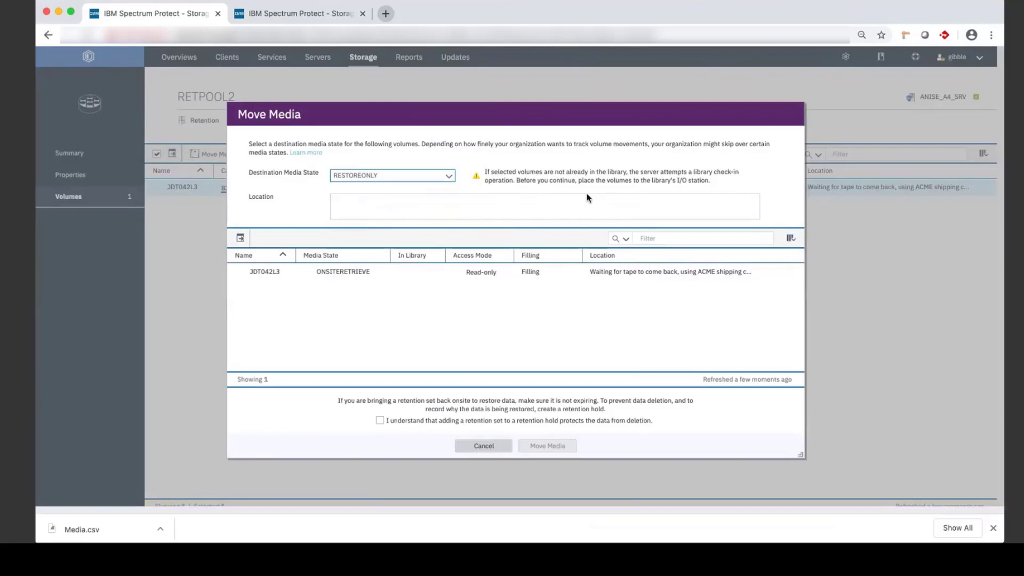
left_click(341, 206)
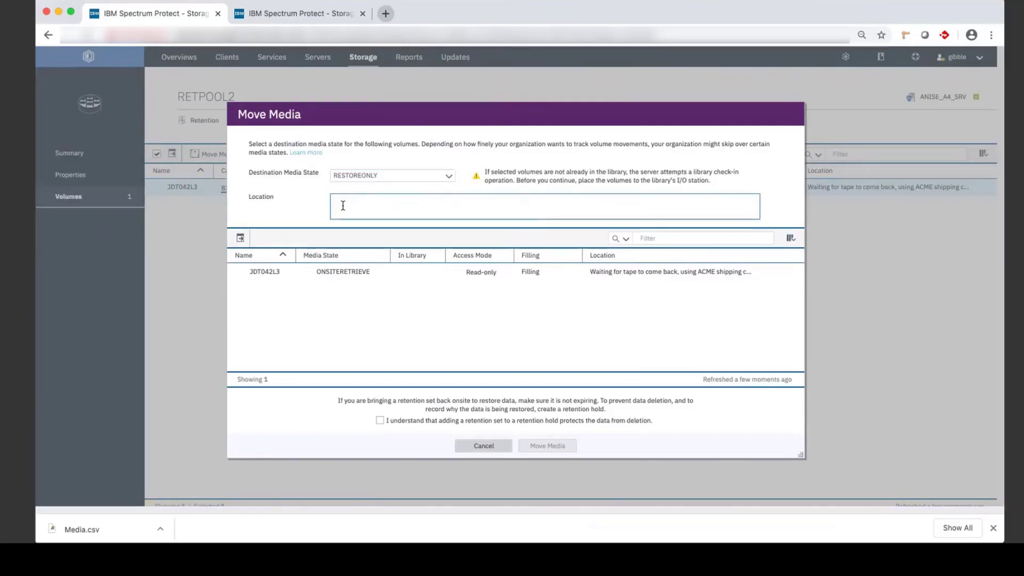
type("ON-site for restore due to legal case D34554.  Contact Jim")
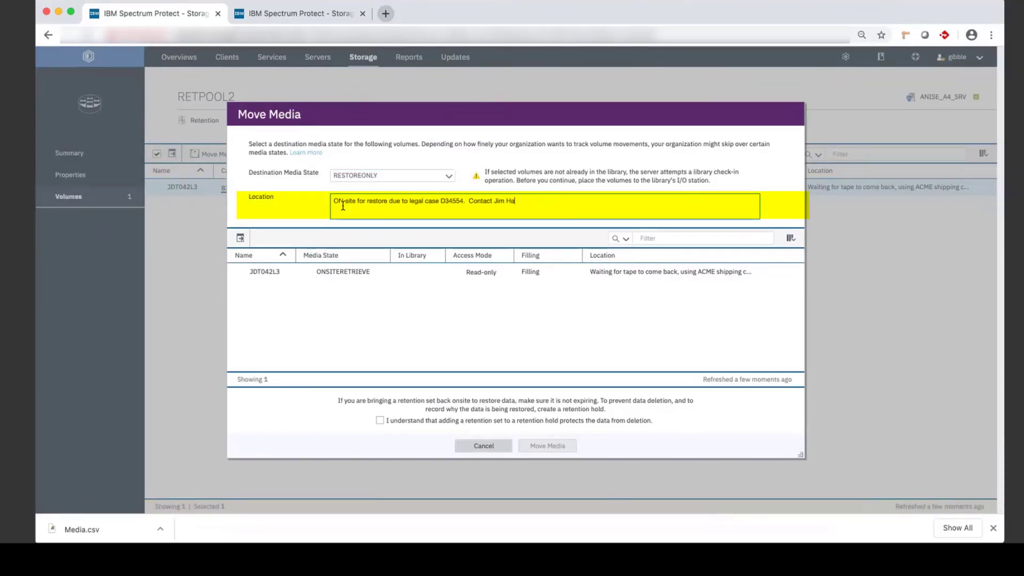
type("Harper for more information.")
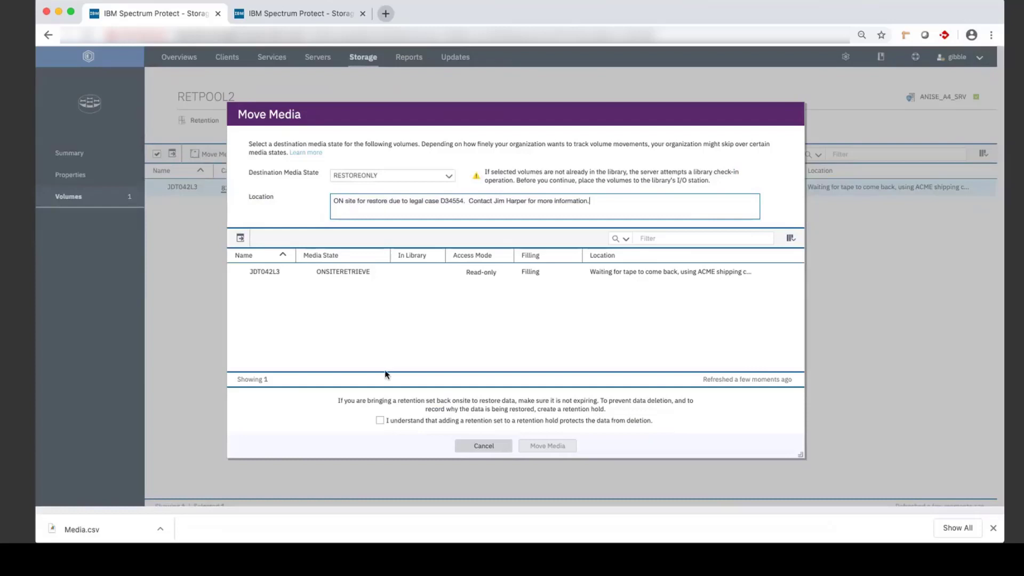
left_click(379, 420)
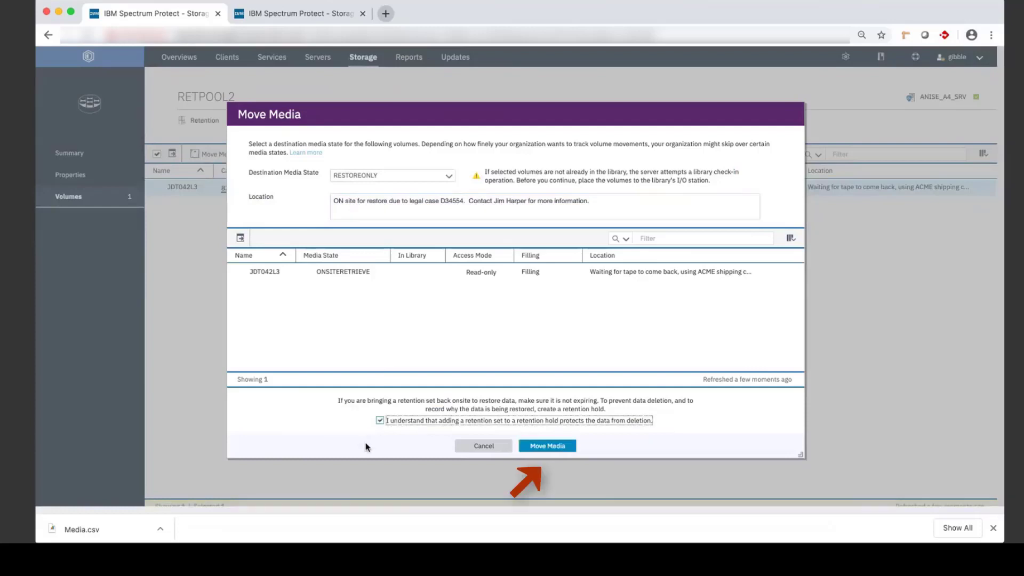
left_click(553, 449)
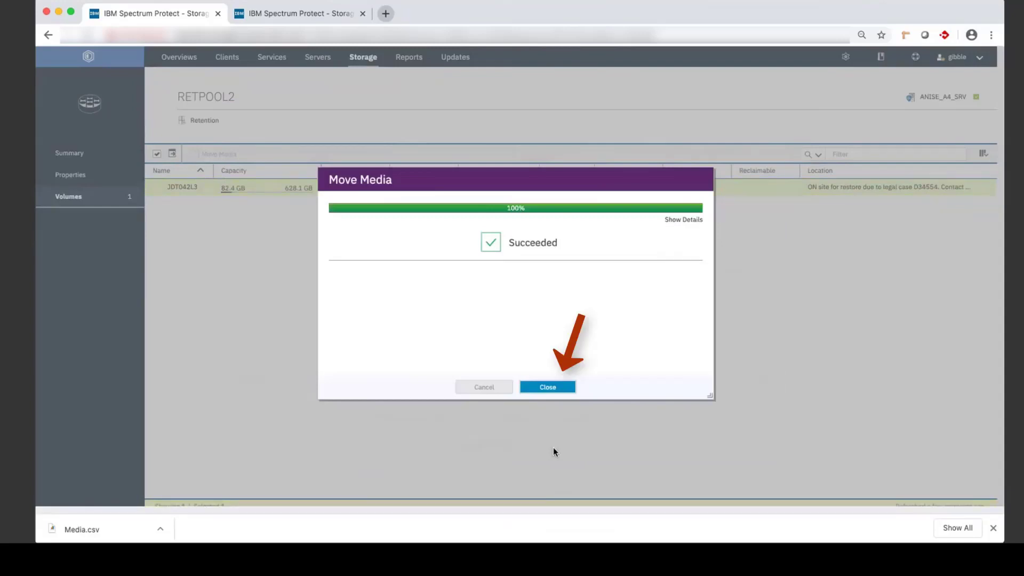
left_click(547, 387)
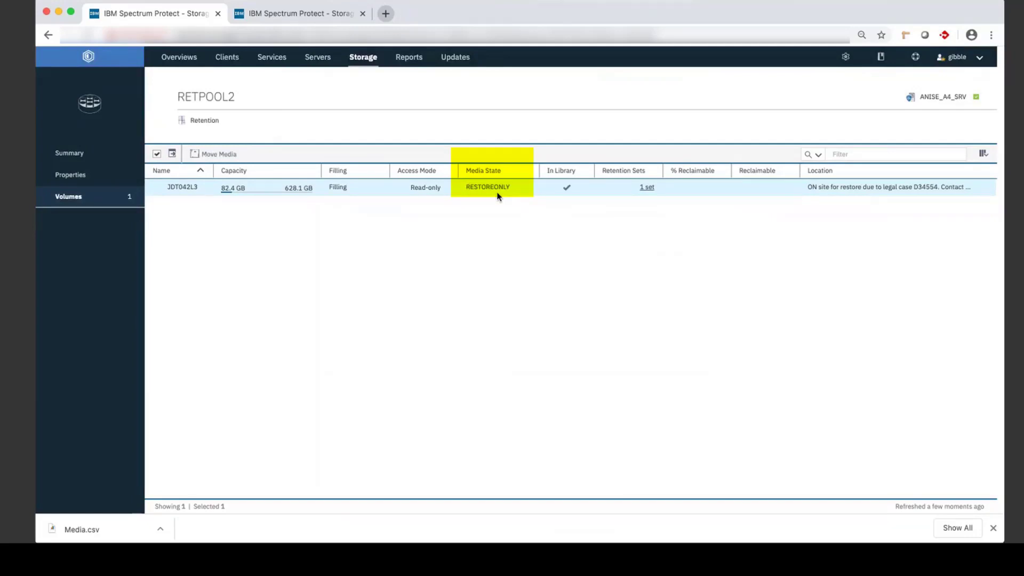
Check that JDT042L3's Media State column now reads RESTOREONLY.
left_click(498, 195)
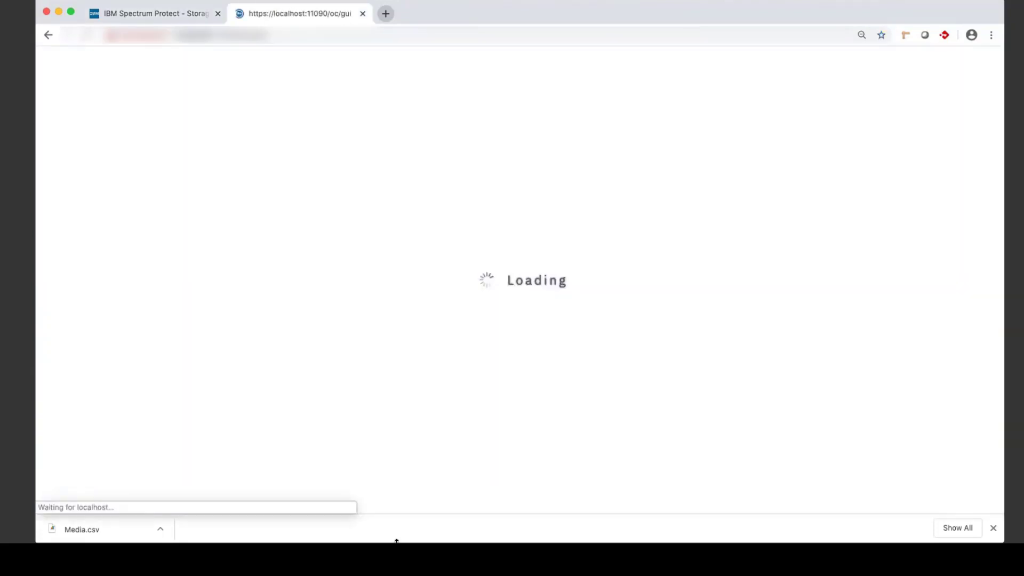
Open the TAPE4RETENTION pool's details from the retention-filtered Storage Pools list.
left_click(993, 530)
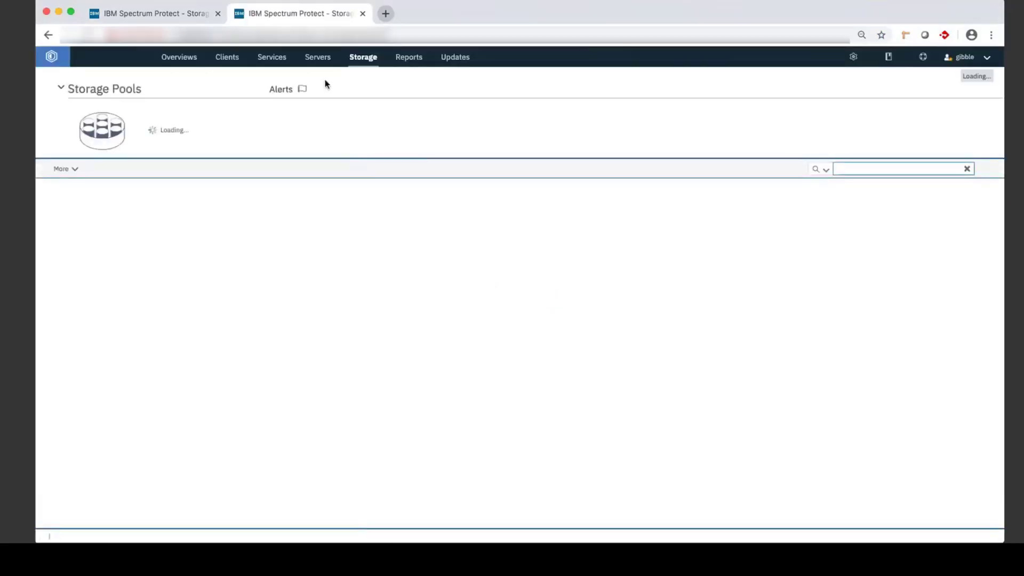
mouse_move(363, 57)
left_click(389, 75)
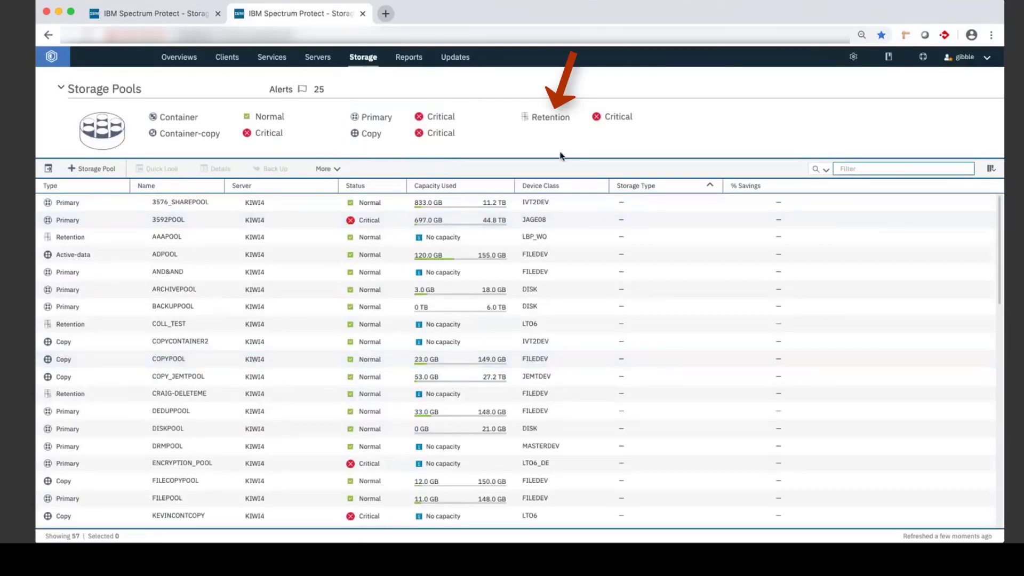
left_click(549, 118)
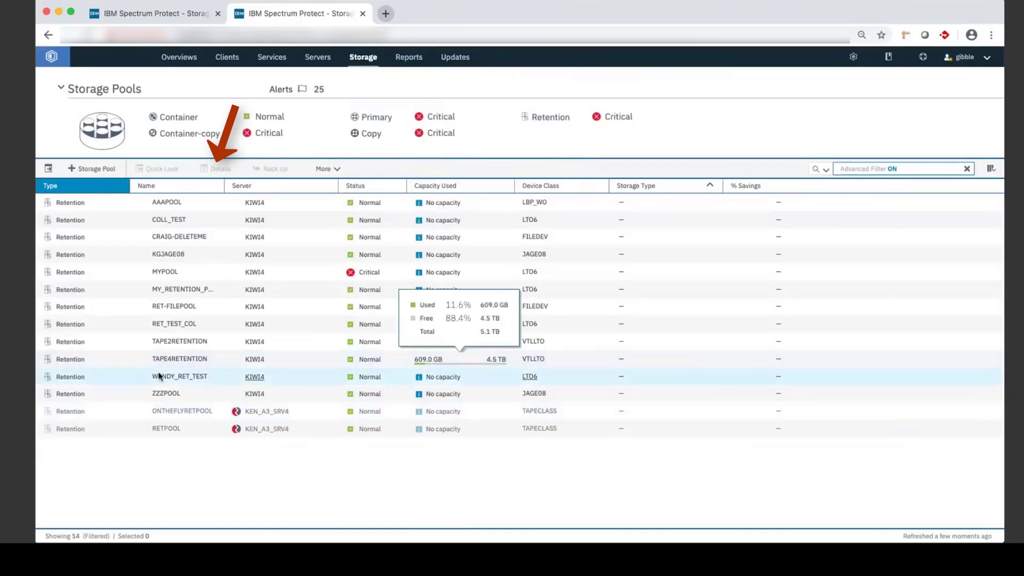
double_click(121, 358)
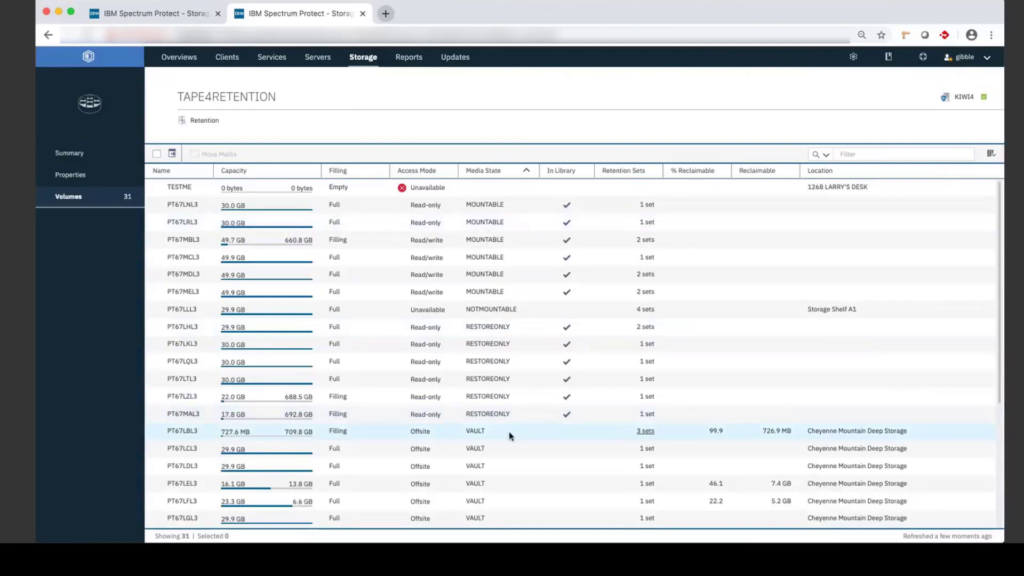
Browse the pool's 31 volumes and list the retention sets on volume PT67LLL3.
scroll(508, 431, "down", 1)
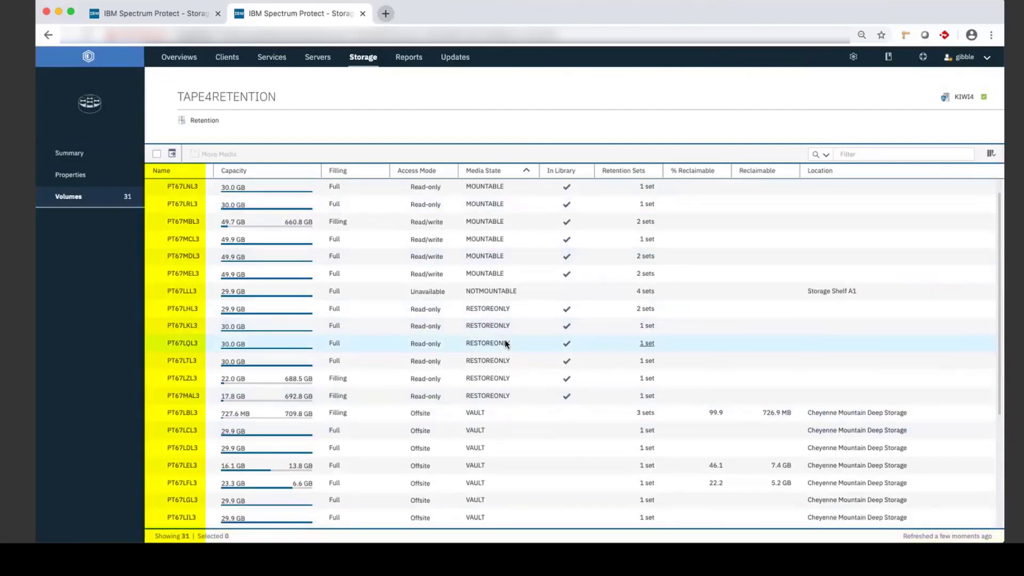
scroll(506, 343, "down", 5)
scroll(481, 304, "down", 2)
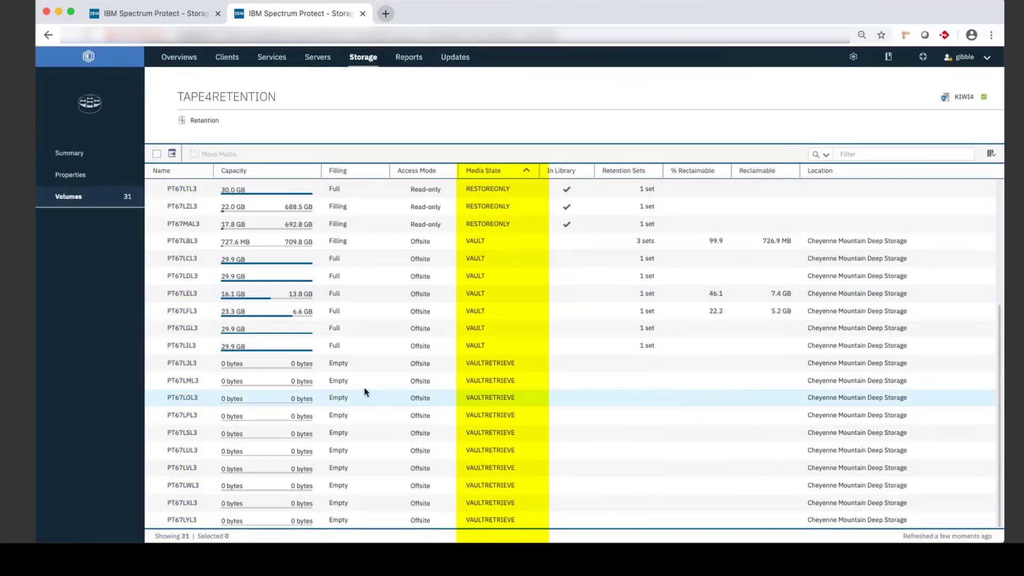
scroll(593, 421, "up", 3)
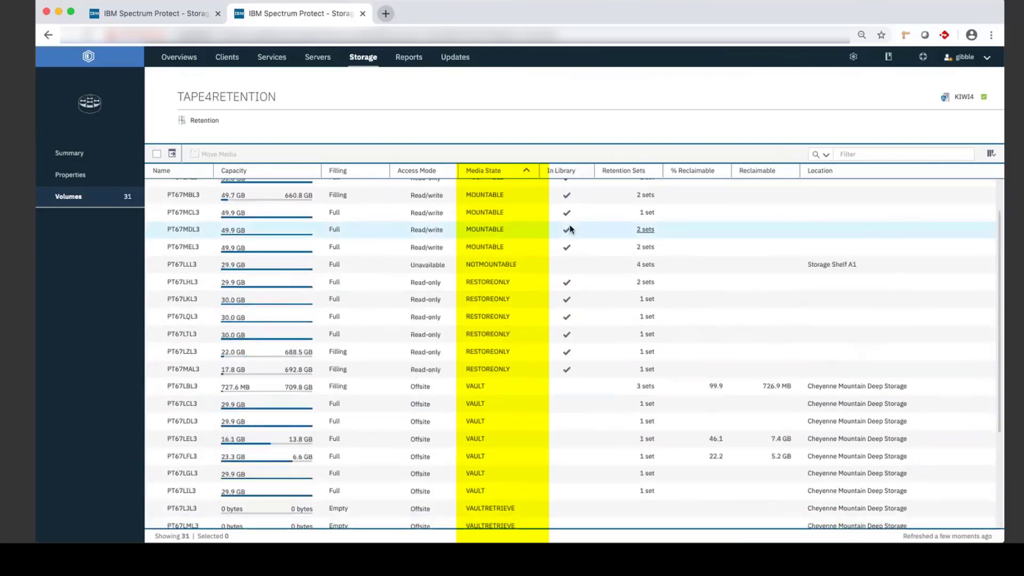
scroll(580, 404, "up", 1)
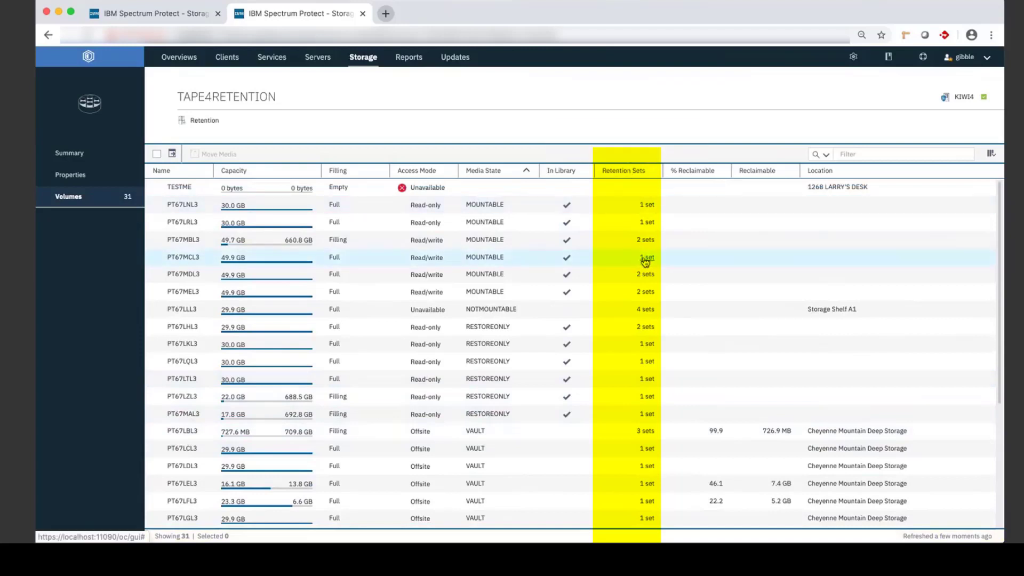
left_click(645, 309)
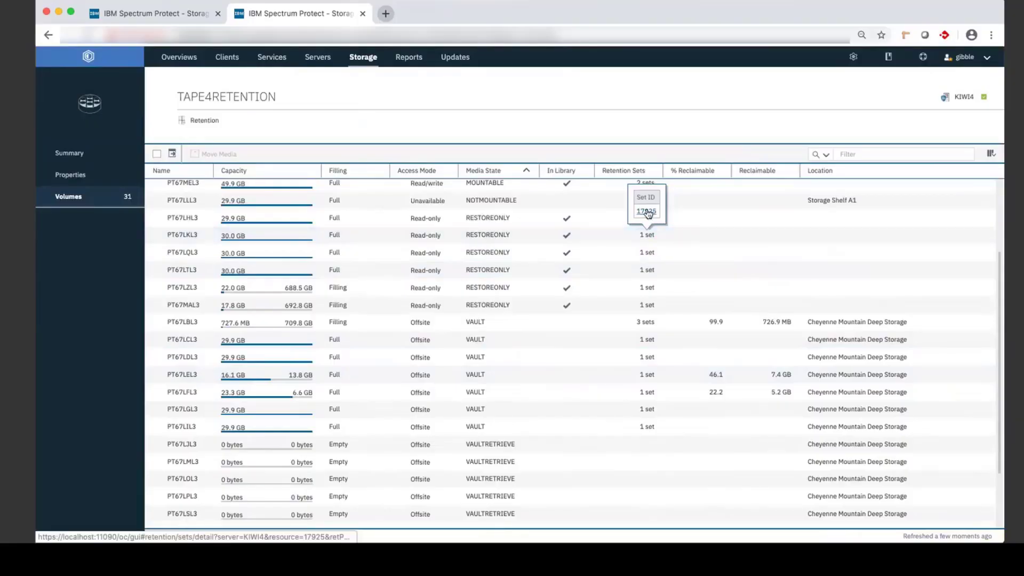
Open retention set 17925's Volumes page and select all six RESTOREONLY tapes.
left_click(646, 211)
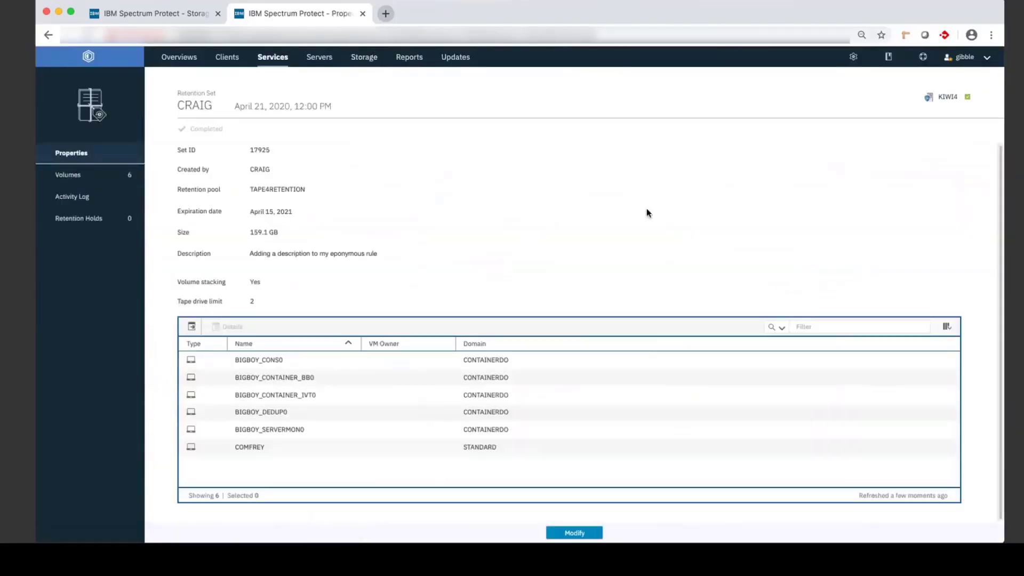
left_click(81, 176)
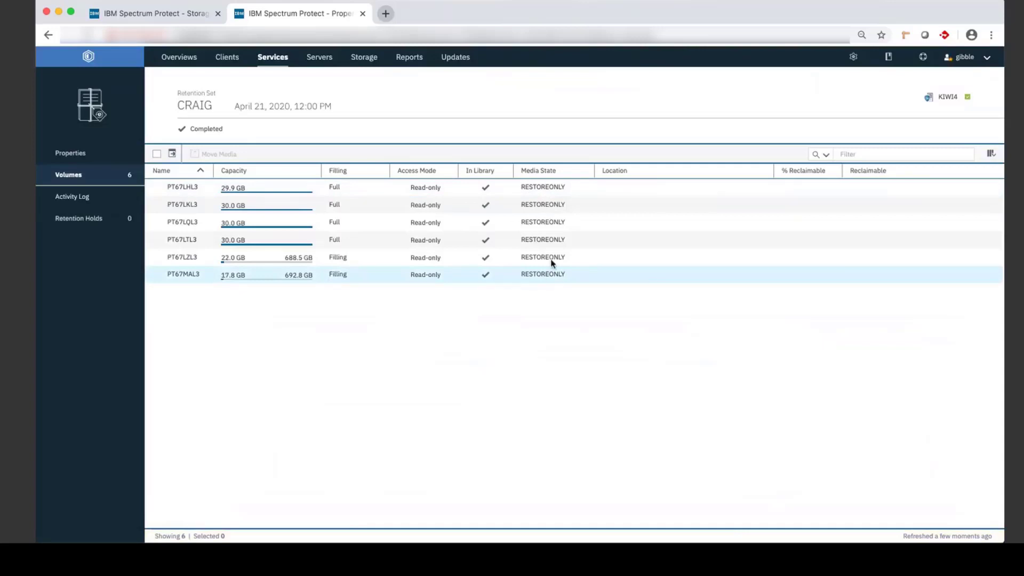
left_click(157, 154)
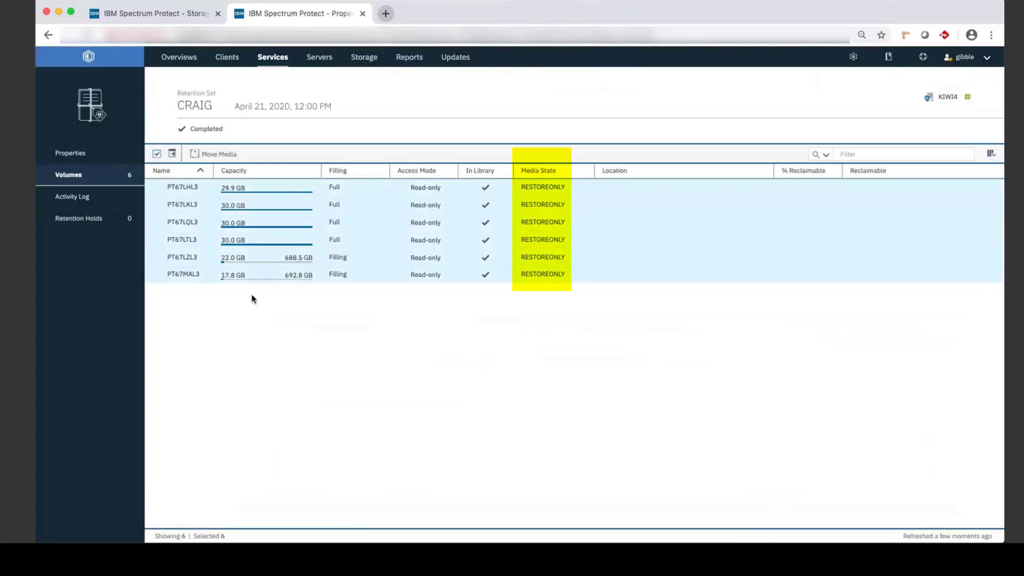
Set the six volumes' destination state to VAULT and save their list as Vault List May 1.csv.
left_click(220, 156)
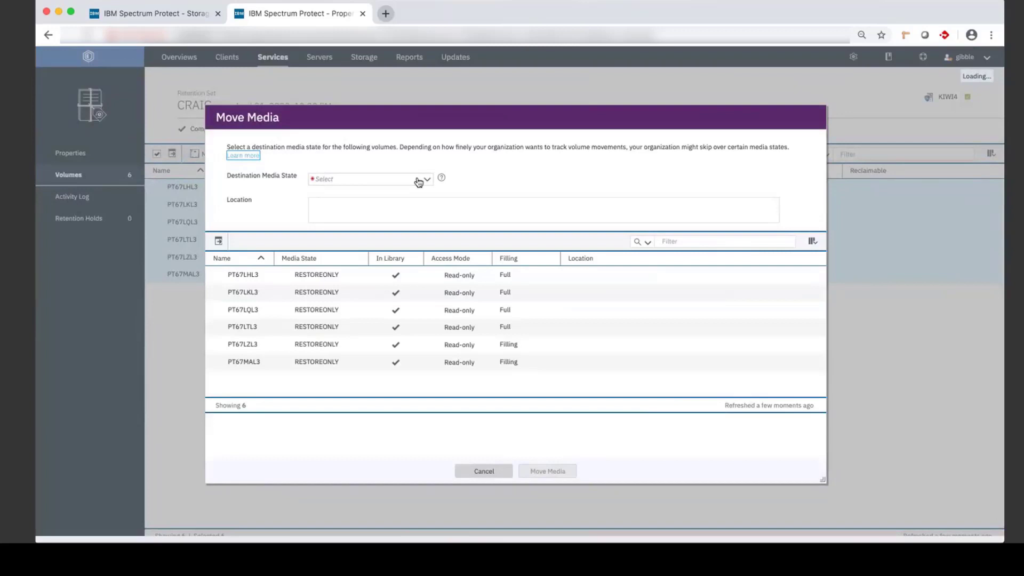
left_click(424, 181)
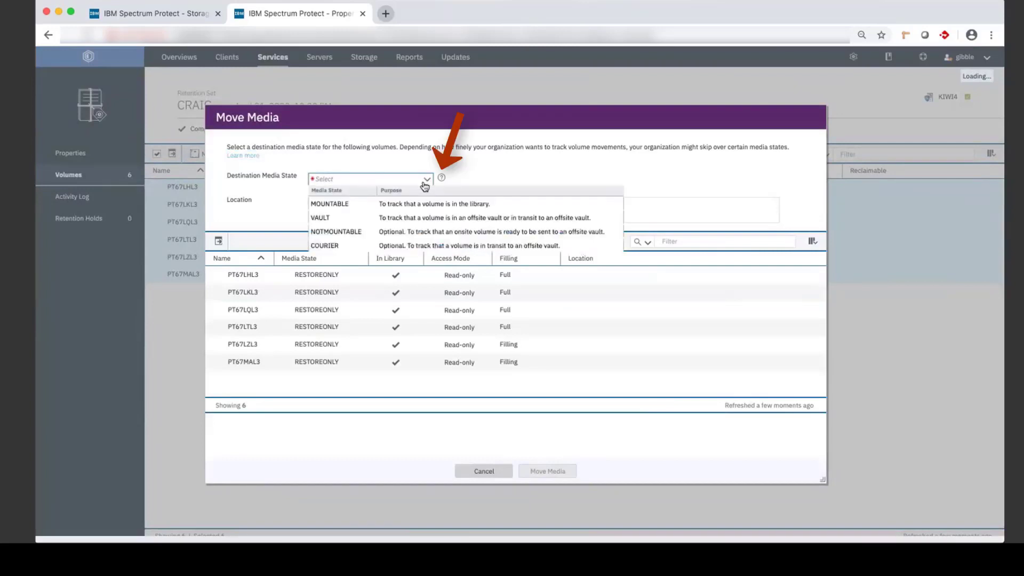
left_click(424, 218)
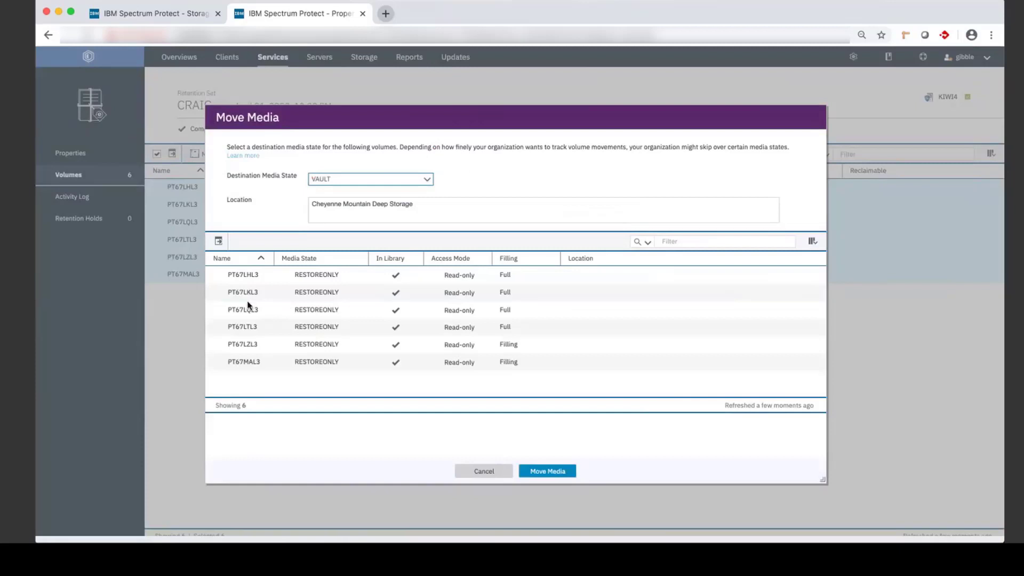
left_click(219, 243)
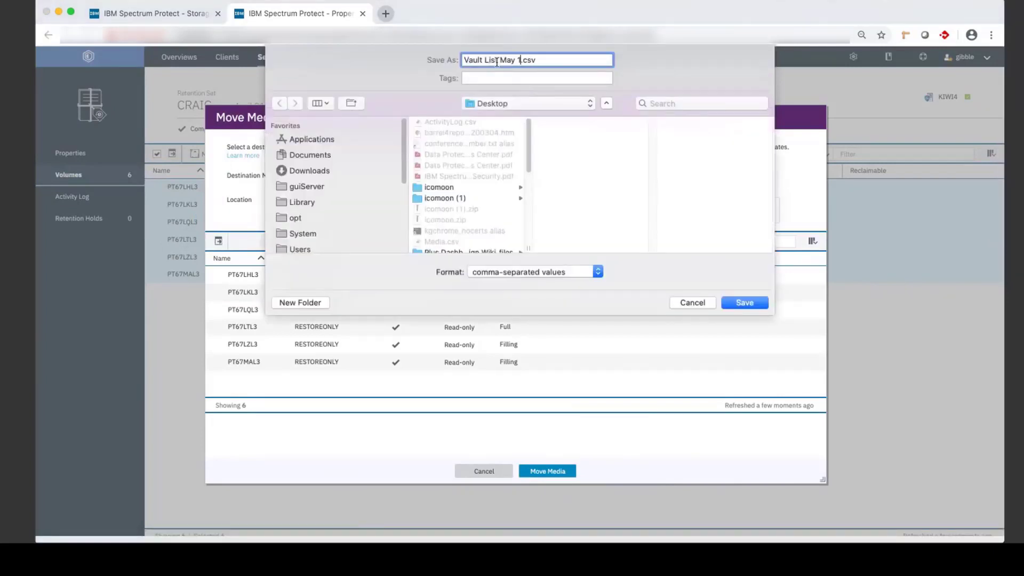
left_click(729, 303)
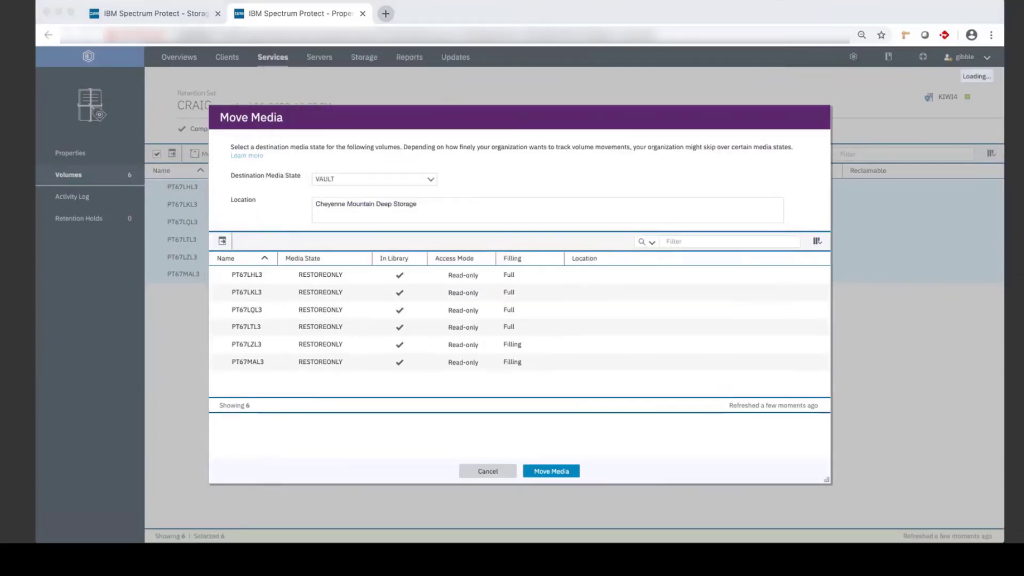
Reposition the Vault List May 1 spreadsheet to check its six volumes, then close it.
left_click_drag(851, 116, 790, 101)
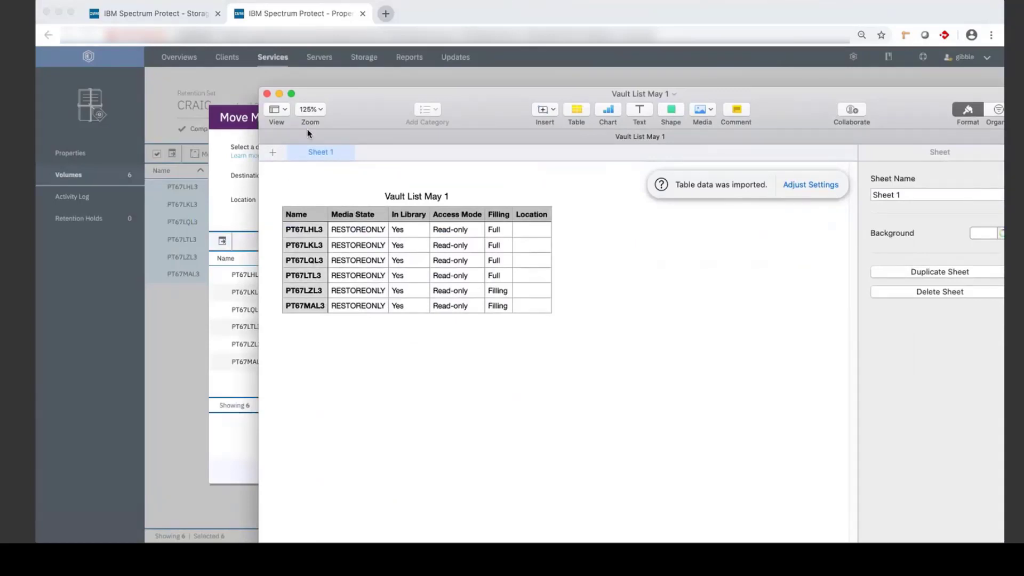
left_click(267, 94)
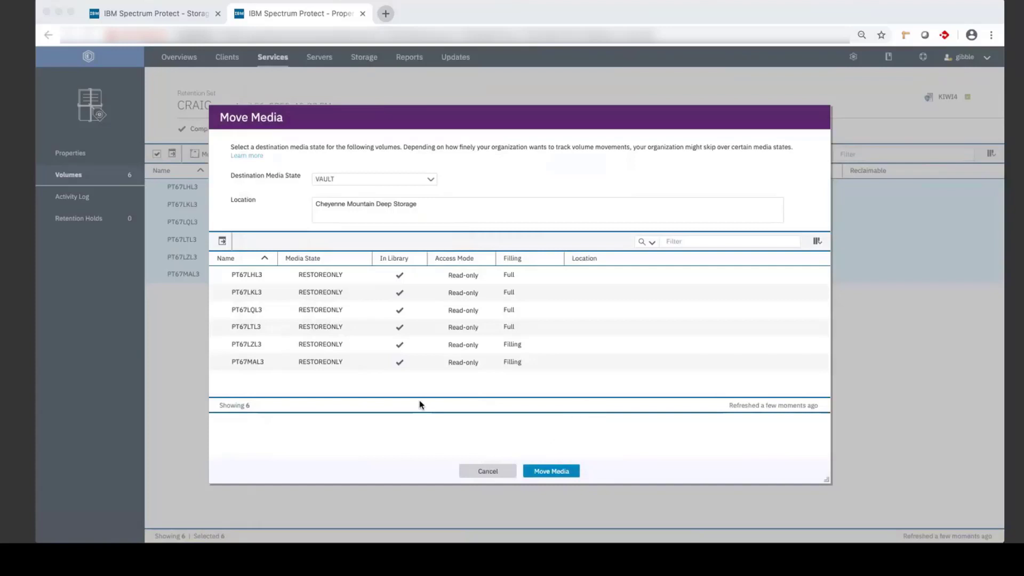
Confirm the move, sending the six CRAIG volumes to VAULT until it reaches 100% Succeeded.
key("Return")
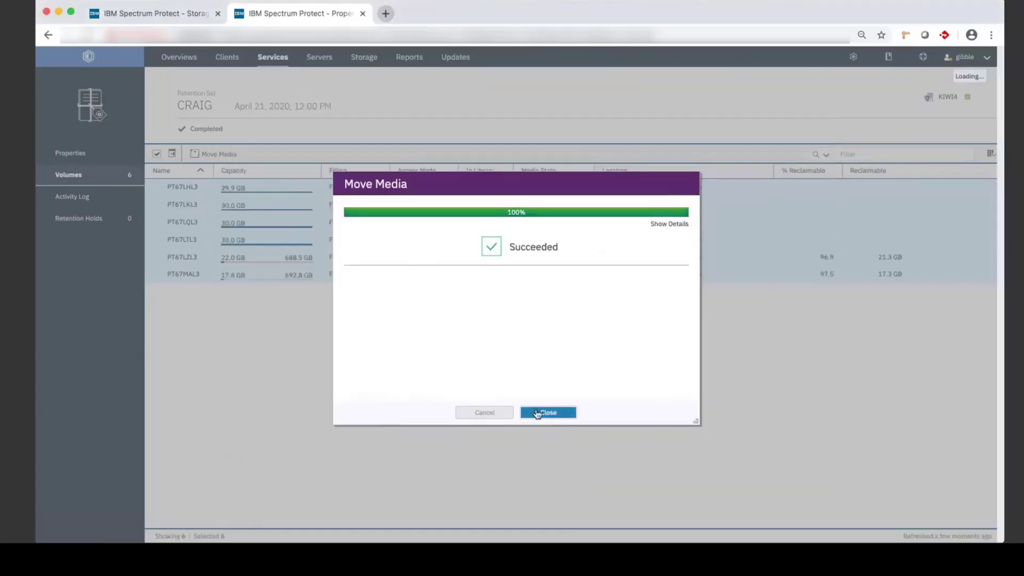